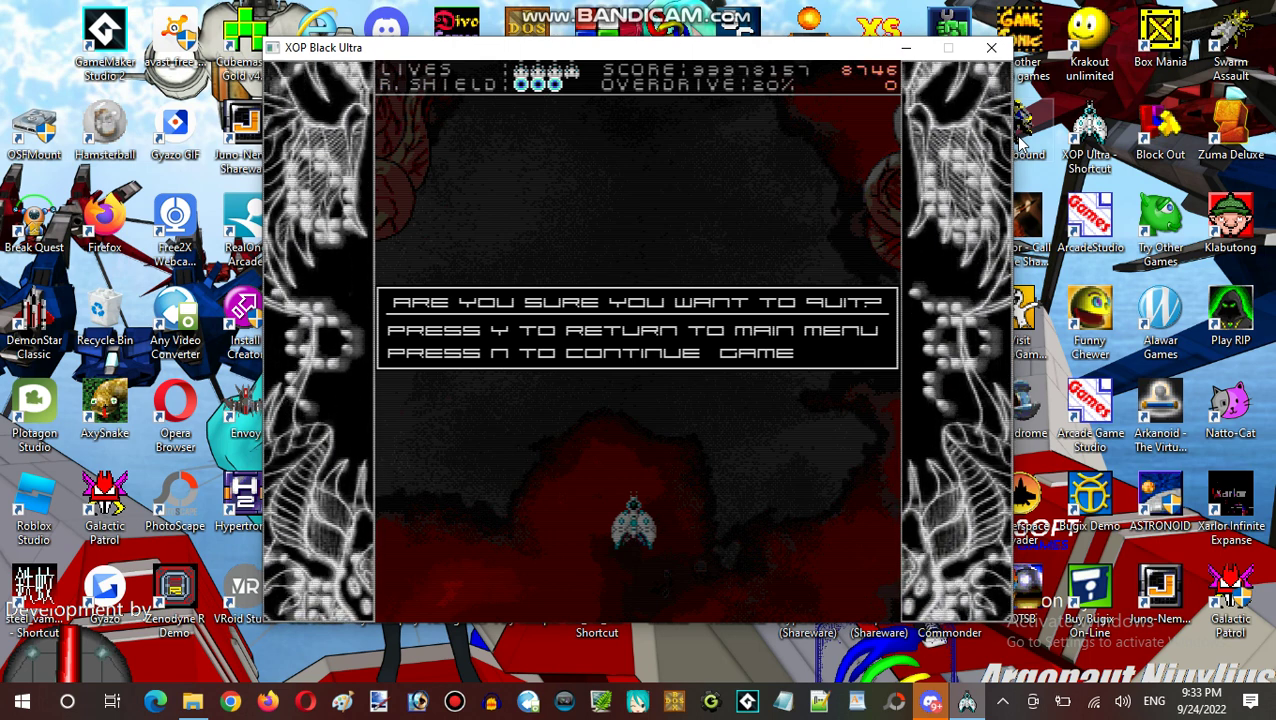
- Decline quitting to resume the run, then steer the ship toward the boss
key(n)
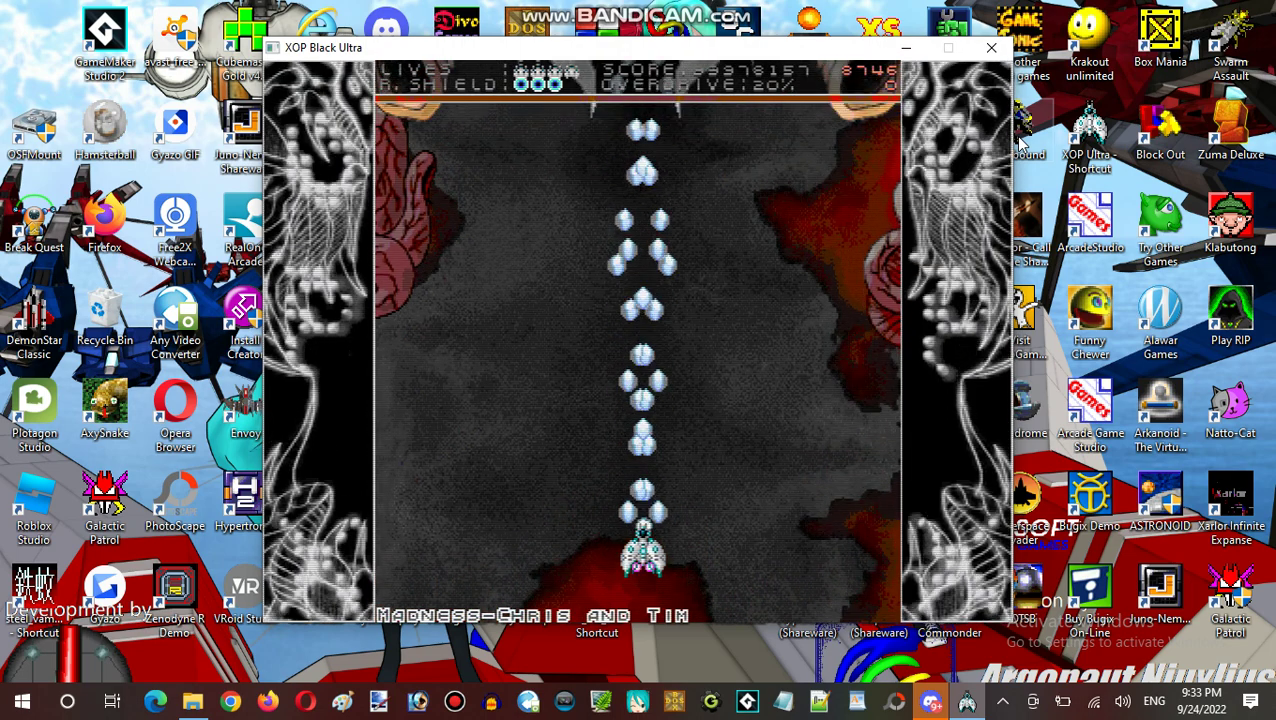
key(Left)
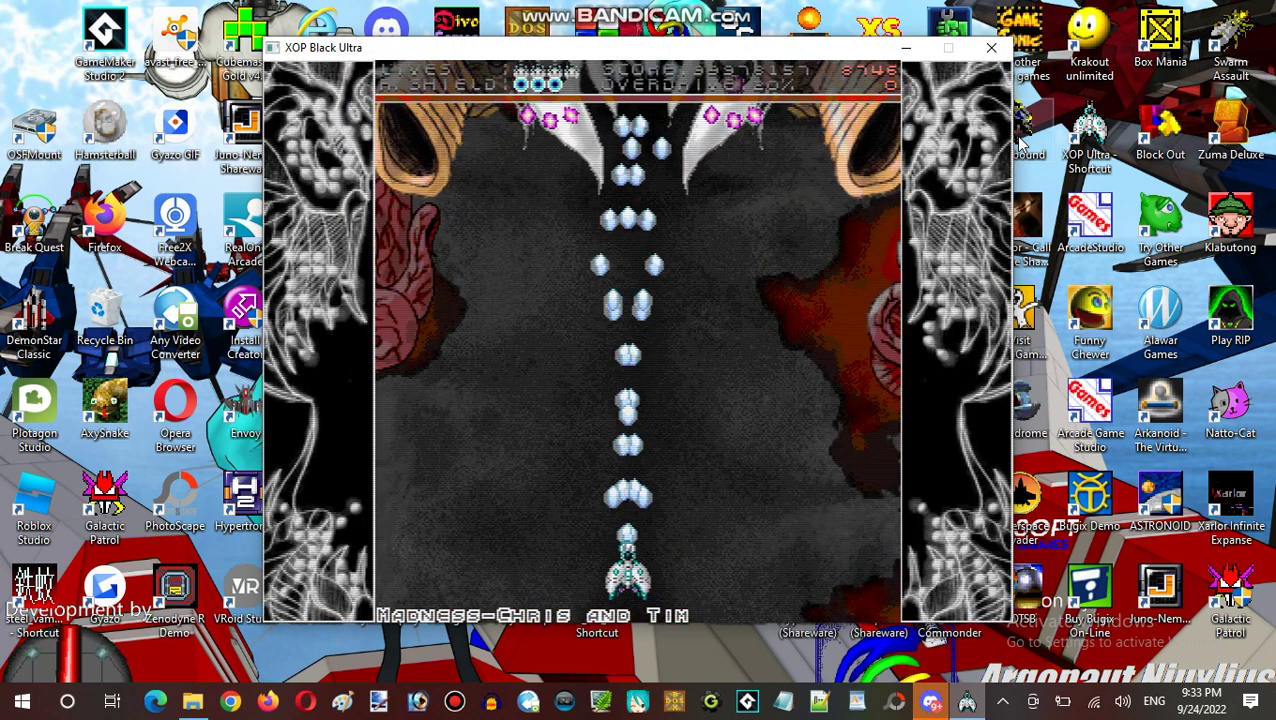
key(Left)
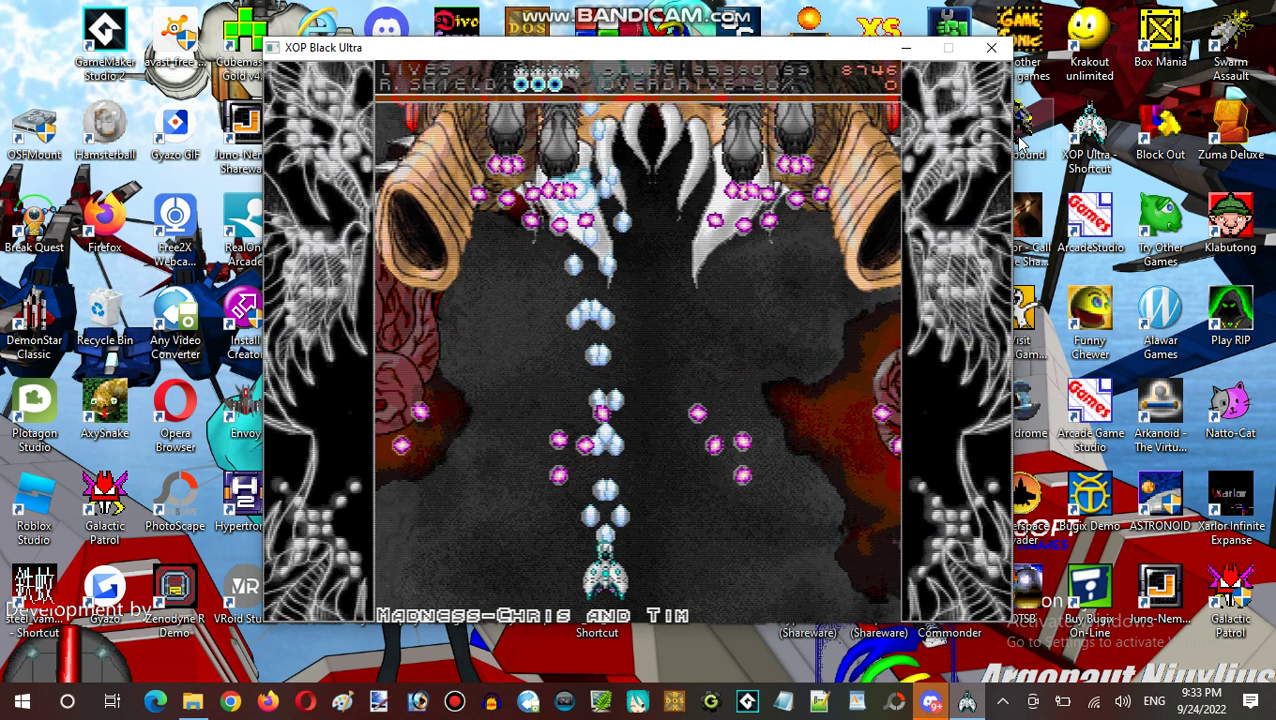
key(Left)
key(Up)
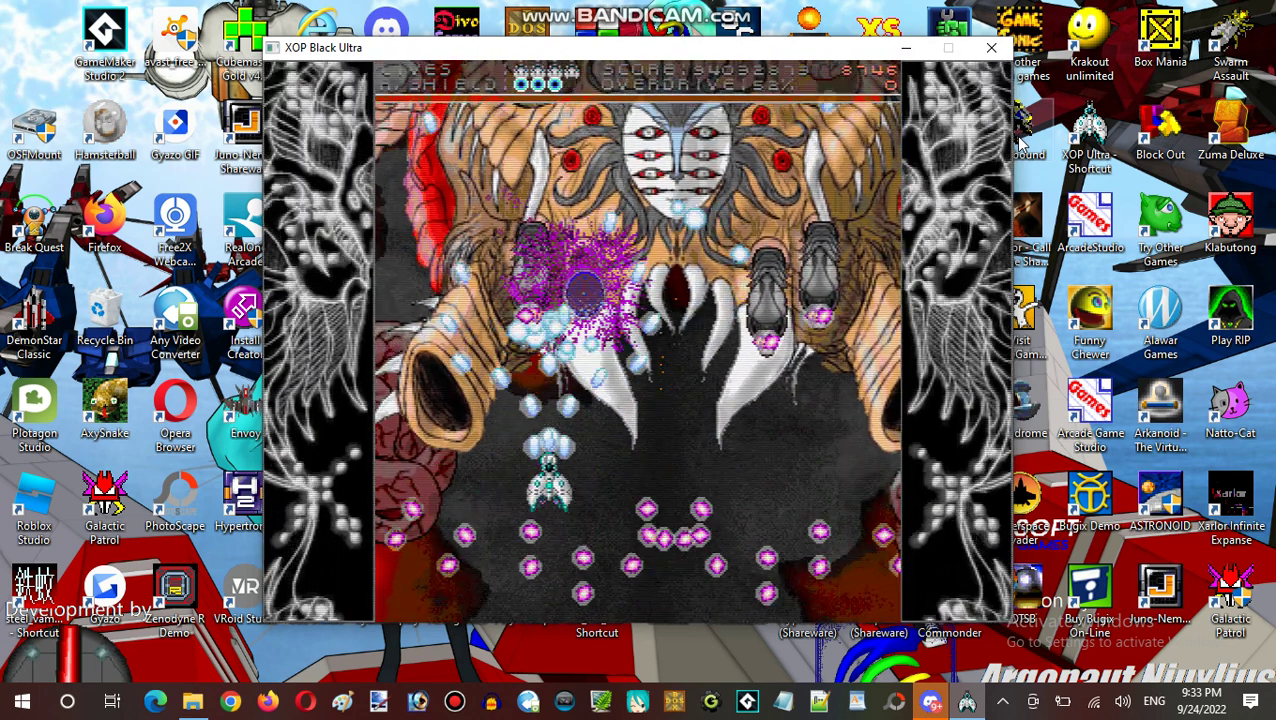
key(Right)
key(Right)
key(Down)
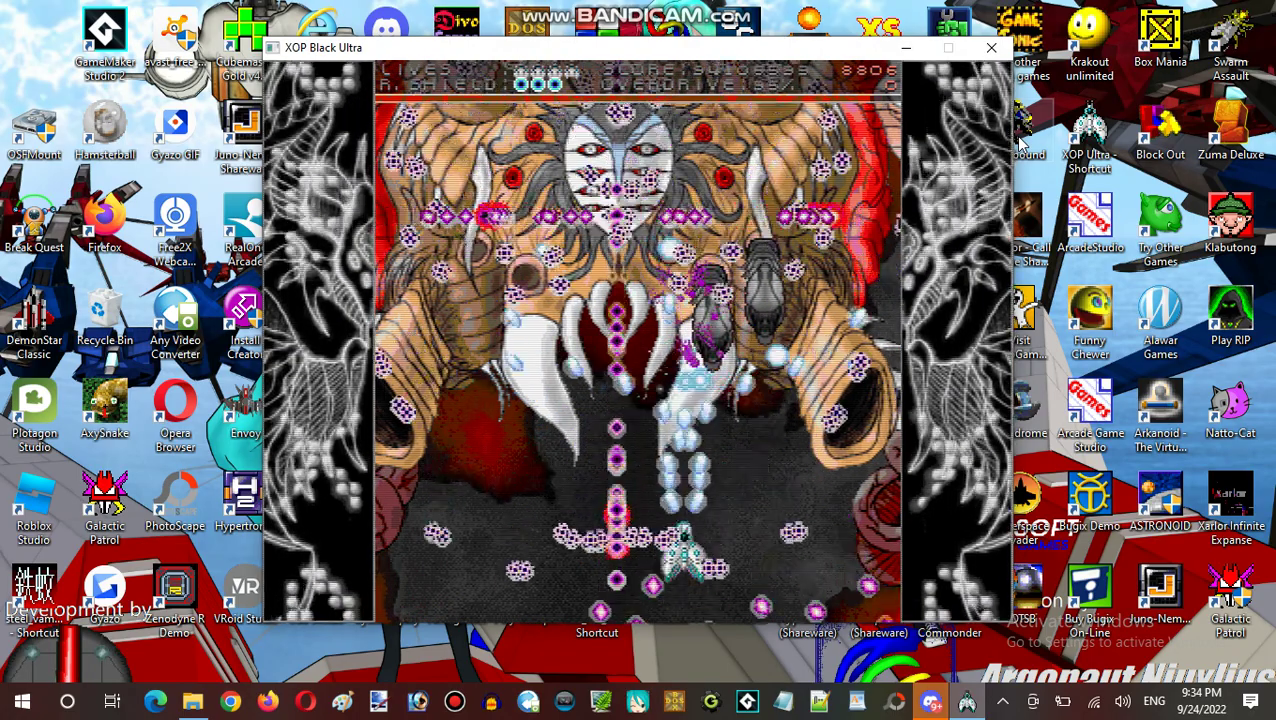
key(Right)
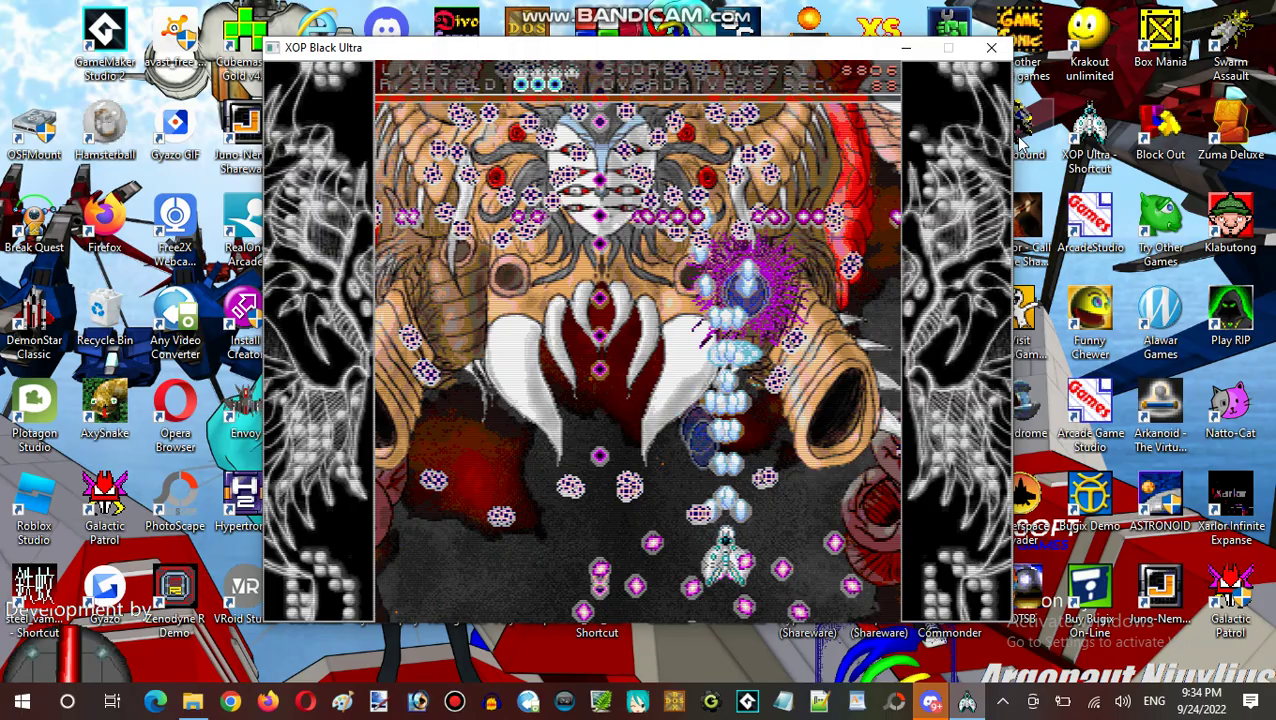
key(Up)
key(Left)
key(Left)
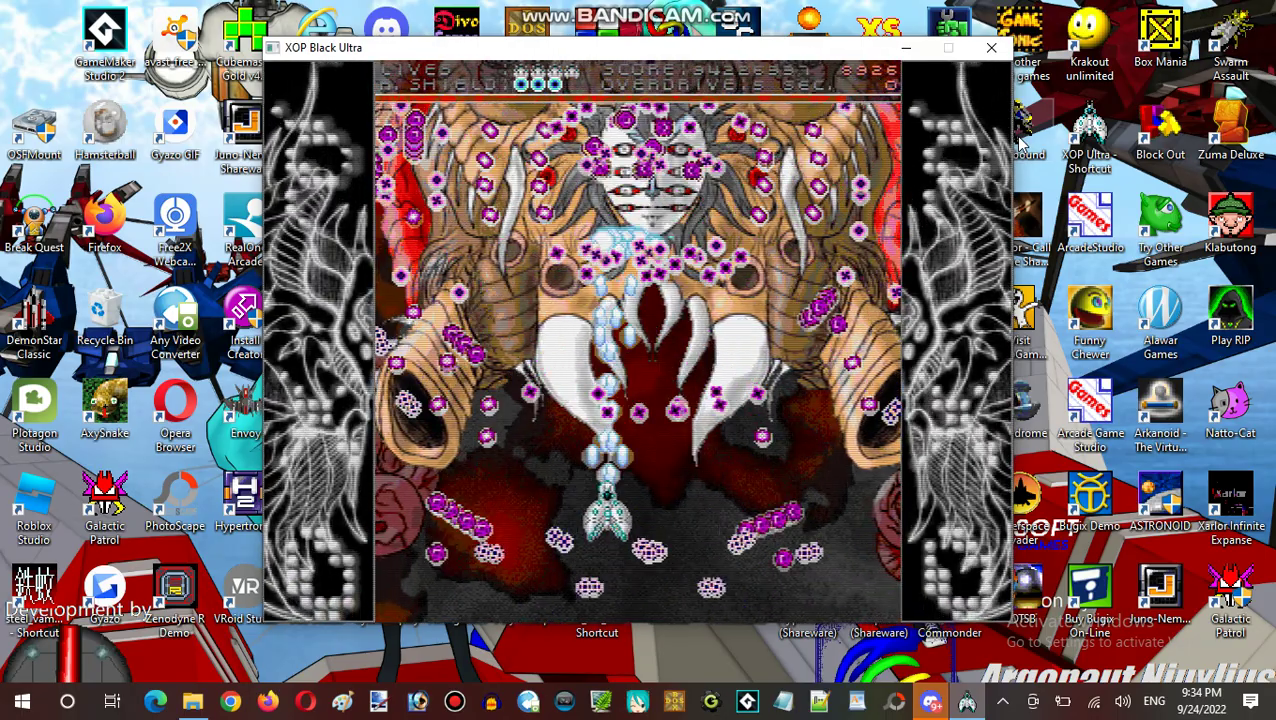
- Weave through the boss's dense pink bullet barrage while staying in firing range
key(Up)
key(Up)
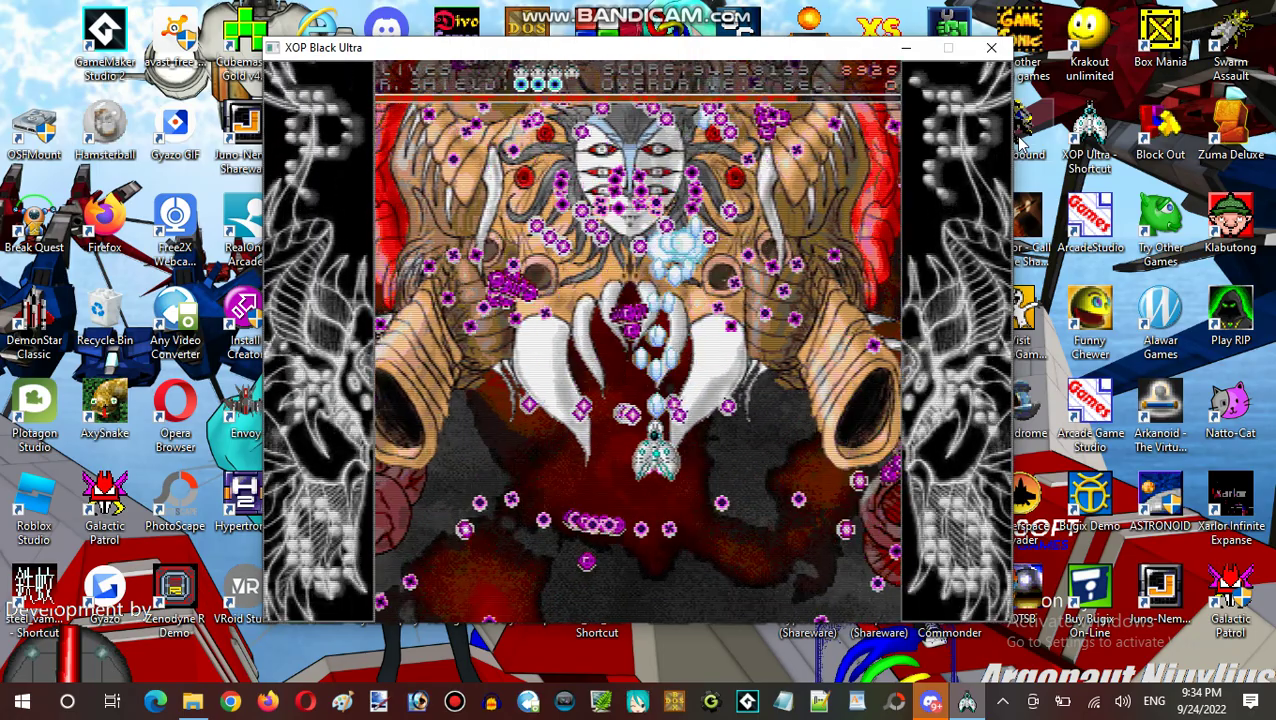
key(Left)
key(Down)
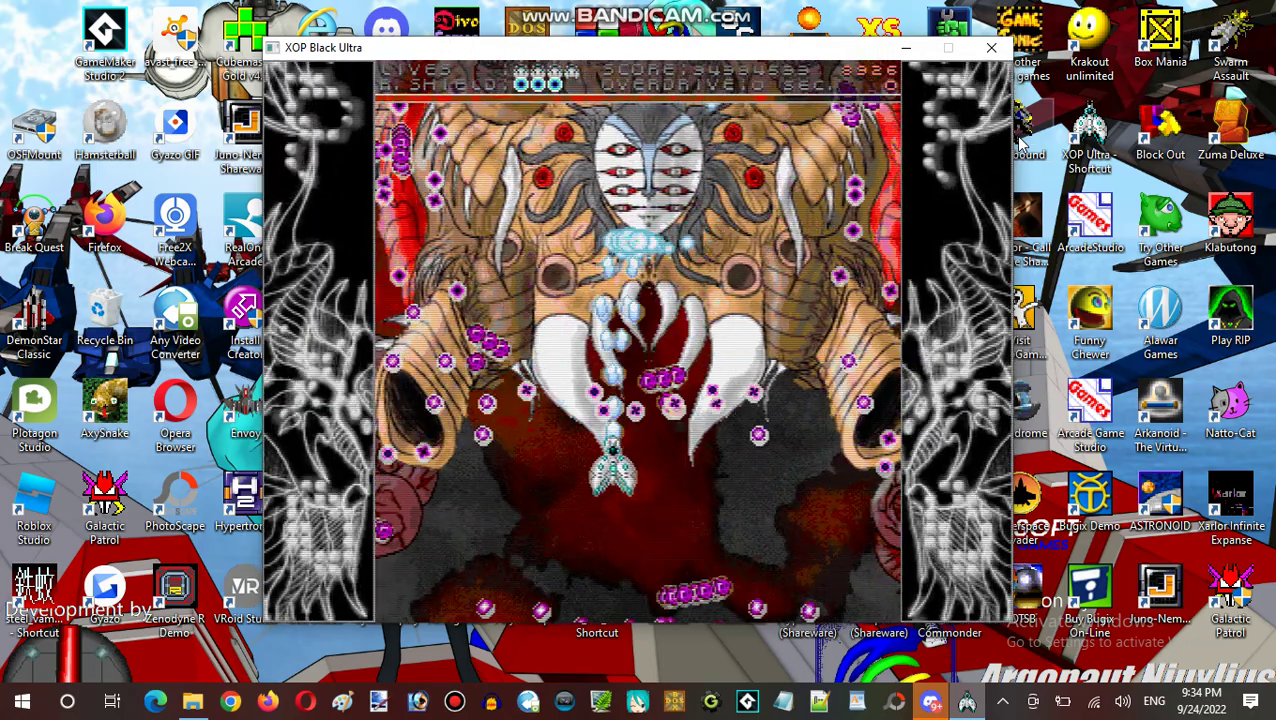
key(Up)
key(Down)
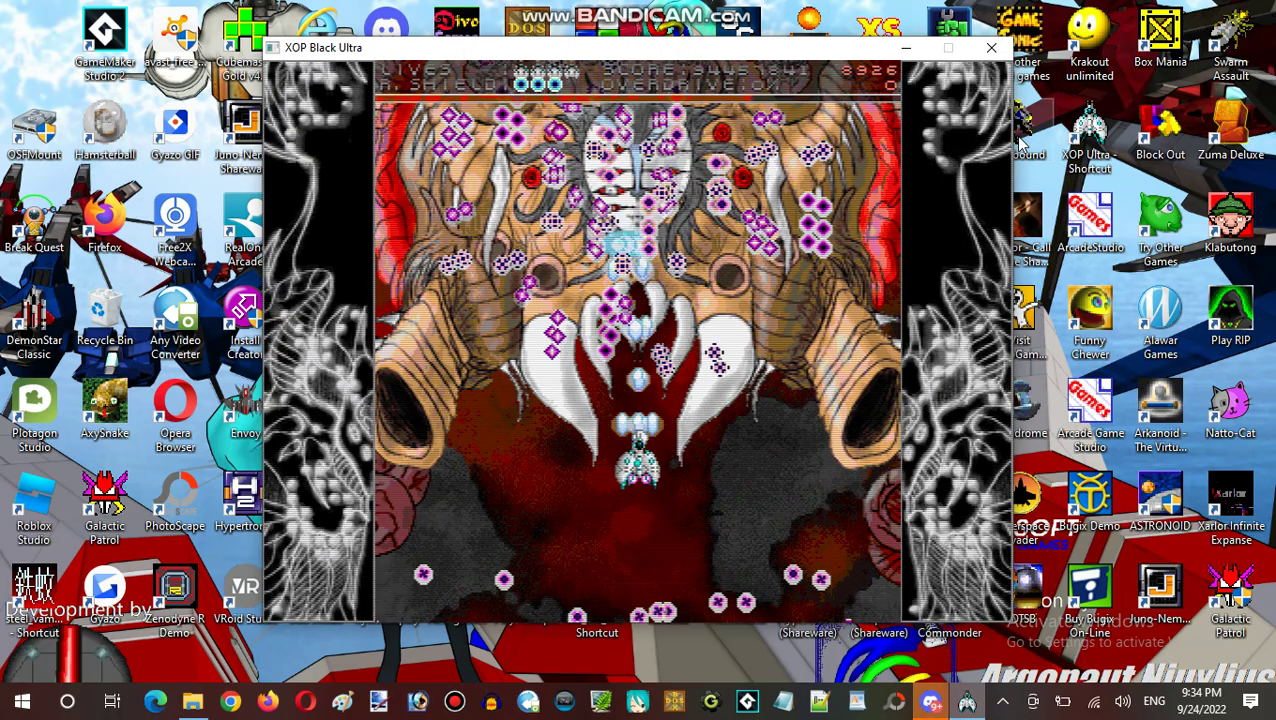
key(Down)
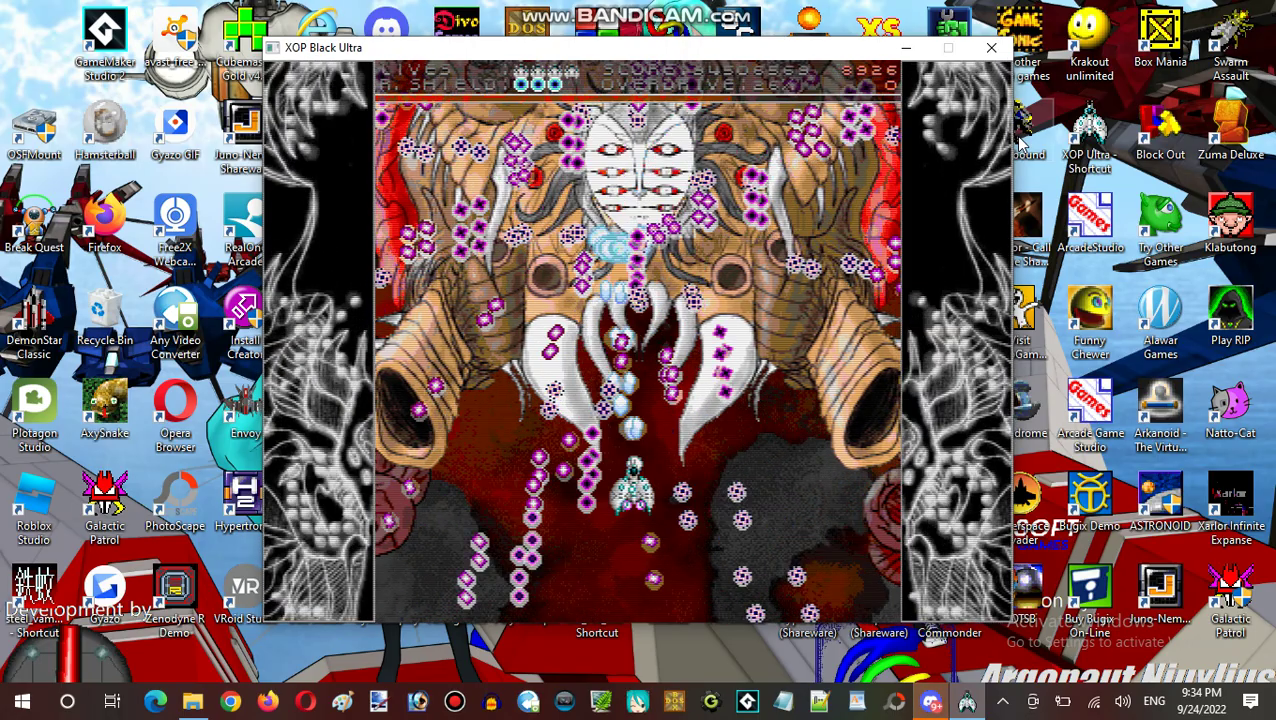
key(Right)
key(Up)
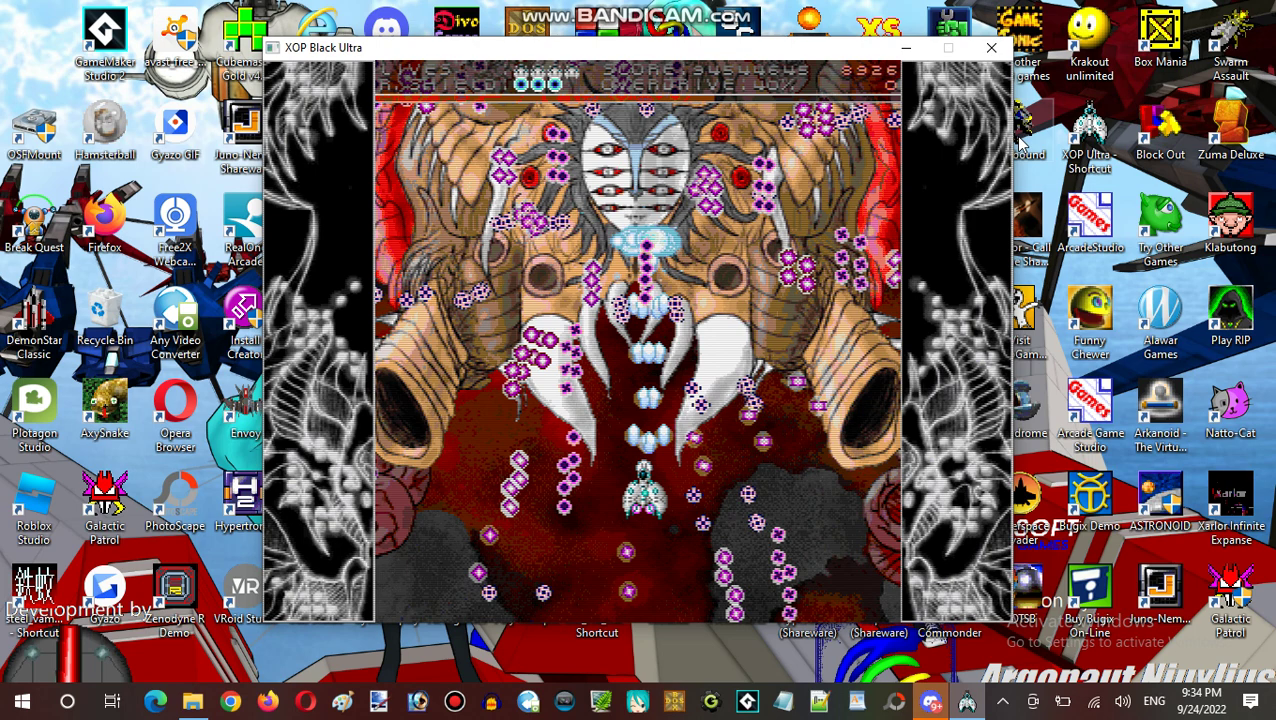
key(Down)
key(Left)
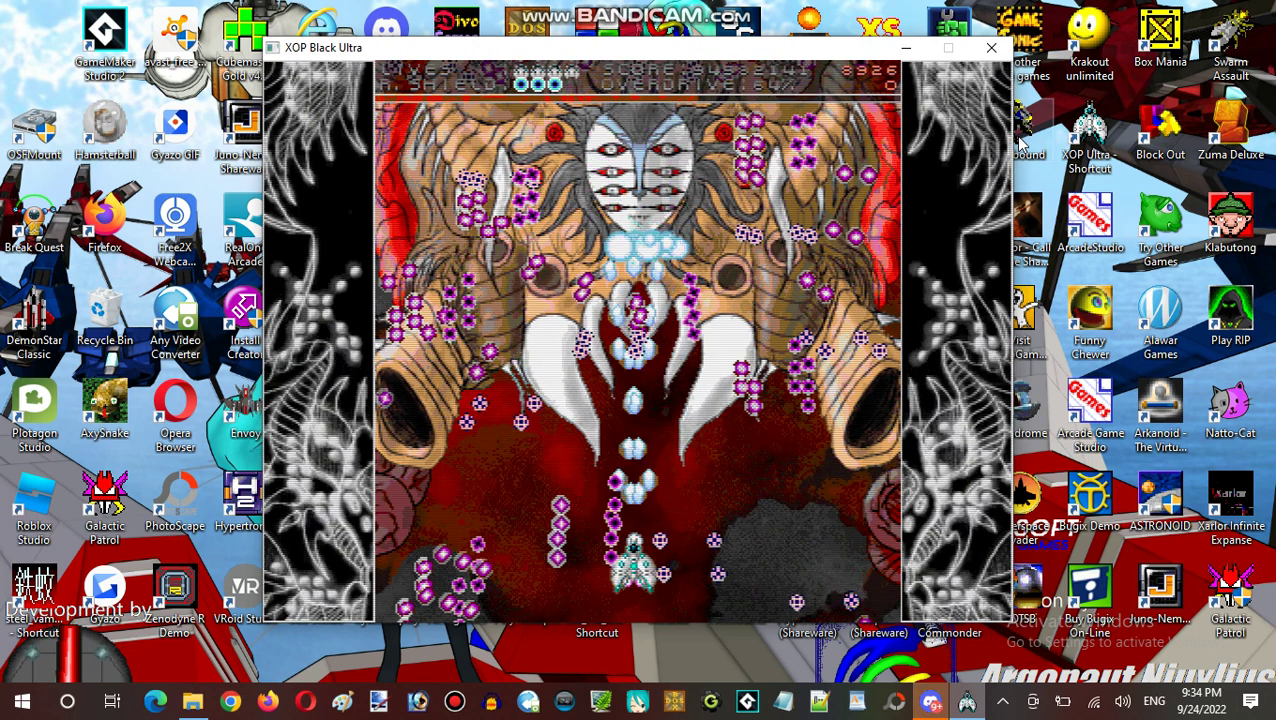
key(Up)
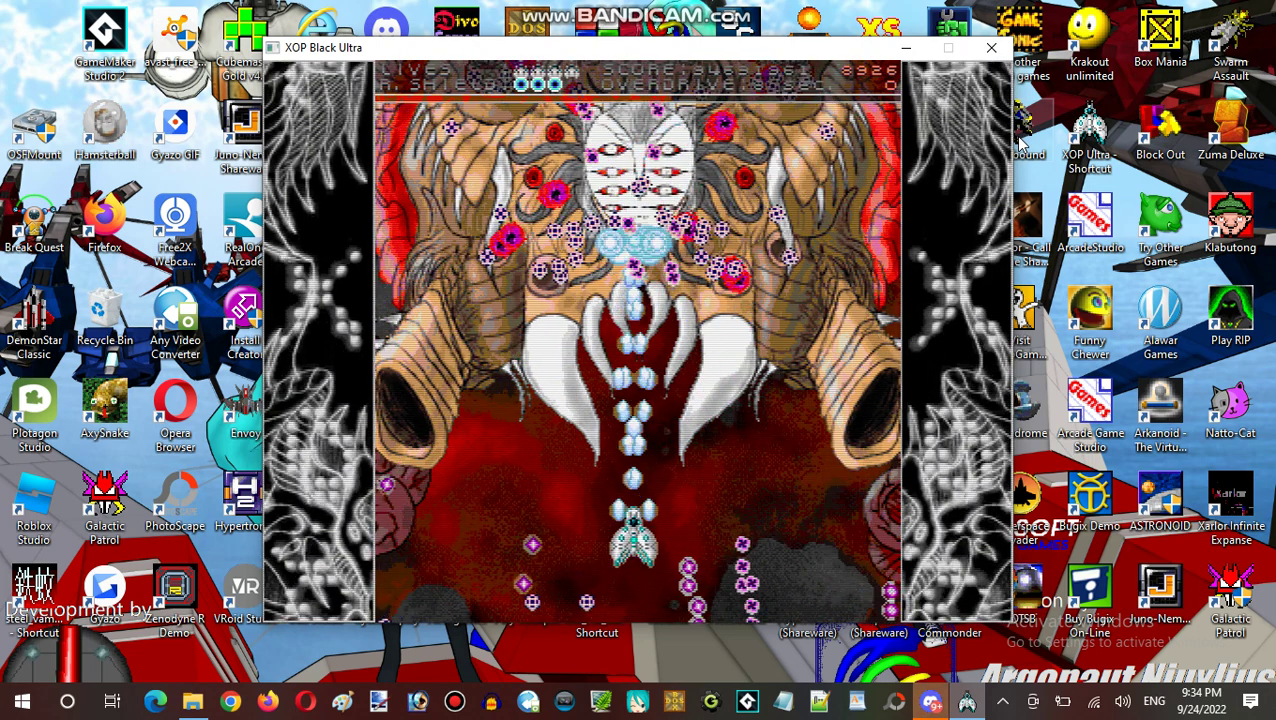
key(Left)
key(Up)
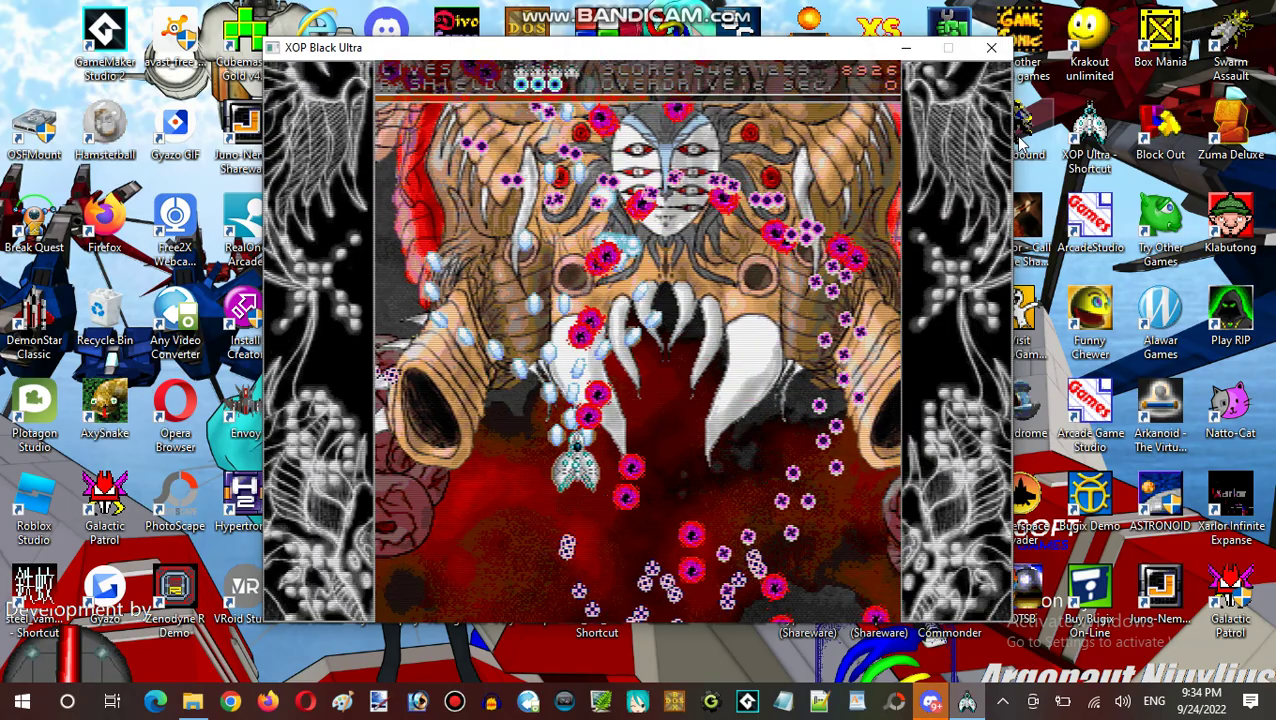
key(Right)
key(Down)
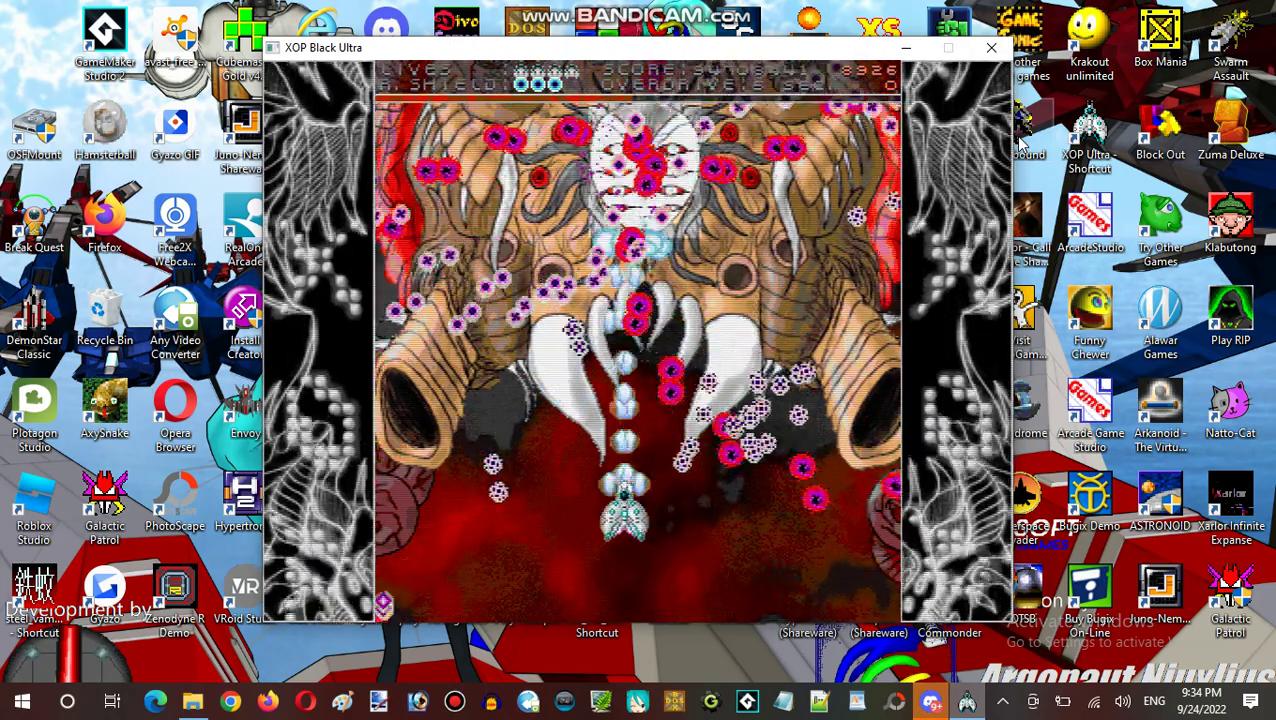
key(Left)
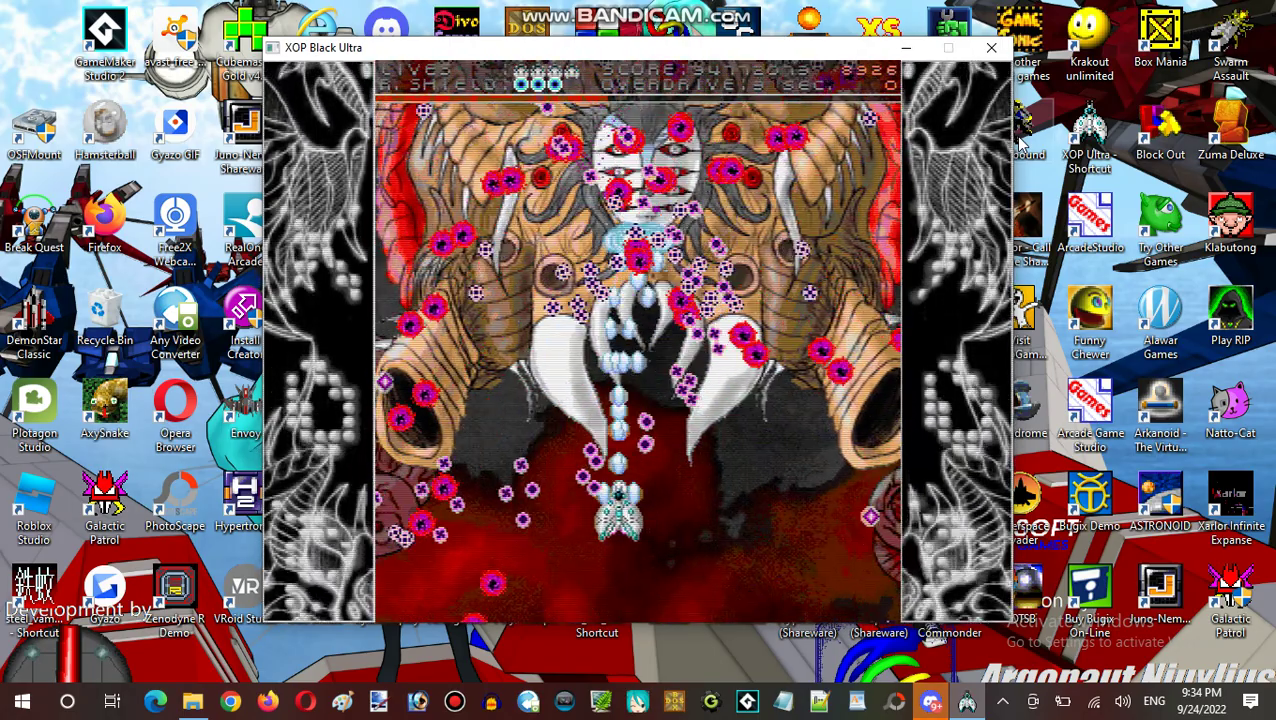
key(Down)
key(Left)
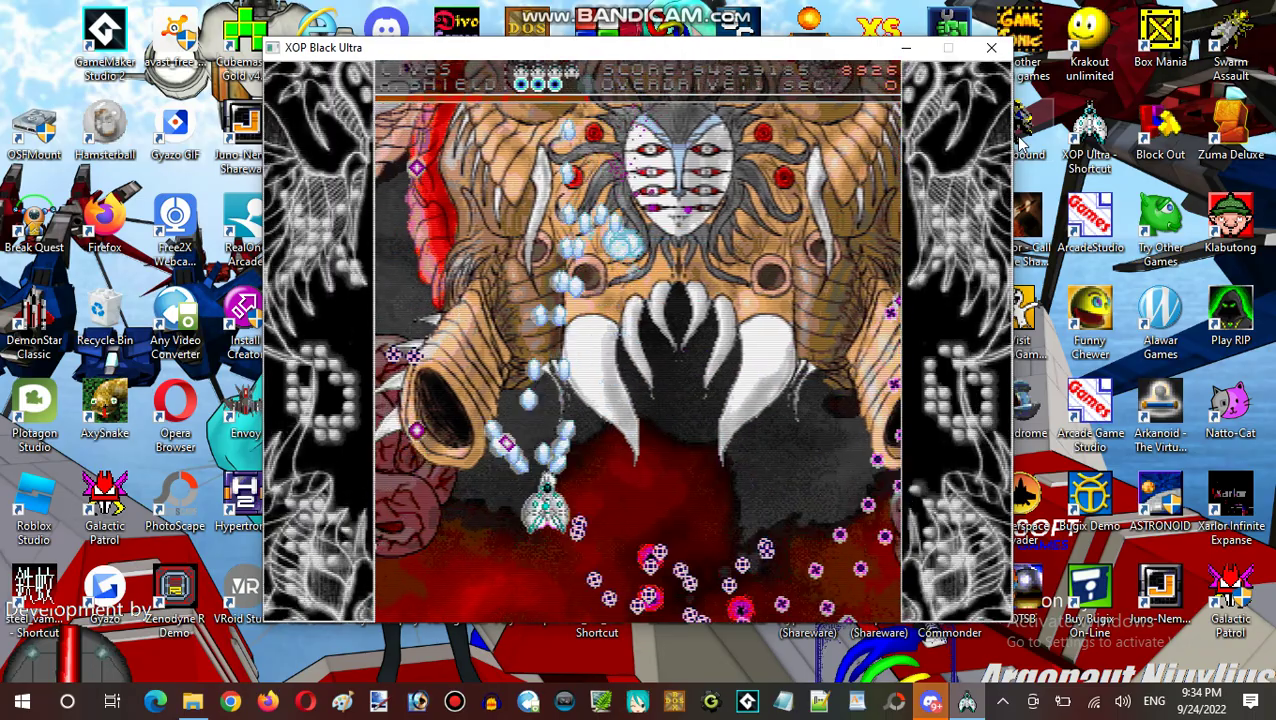
key(Up)
key(Right)
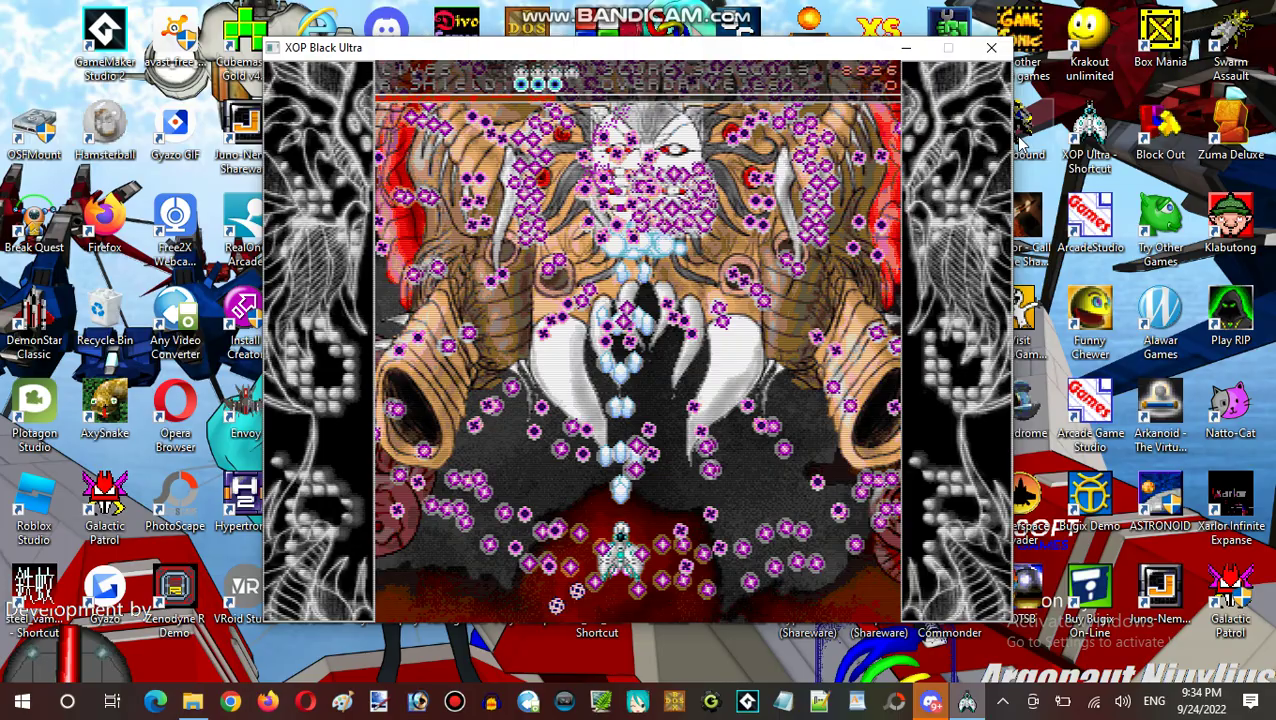
- Slip through bullet gaps and close in, firing until the boss's central face breaks
key(Left)
key(Right)
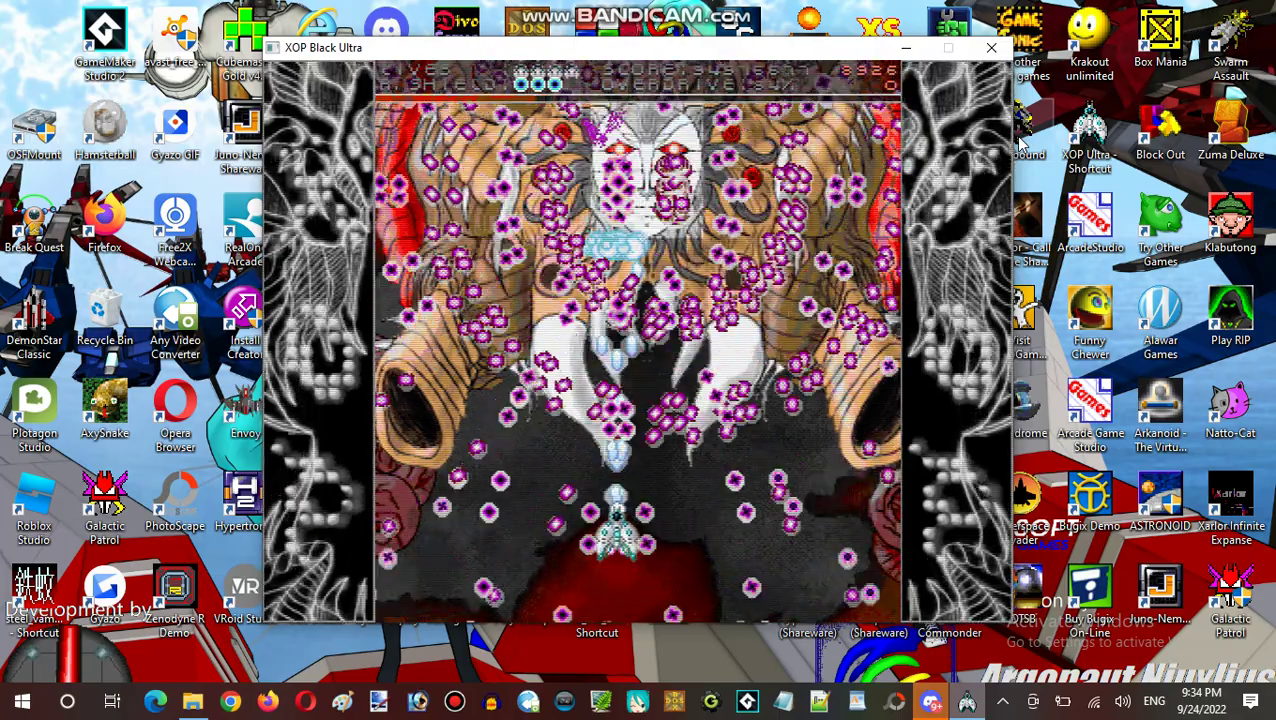
key(Left)
key(Down)
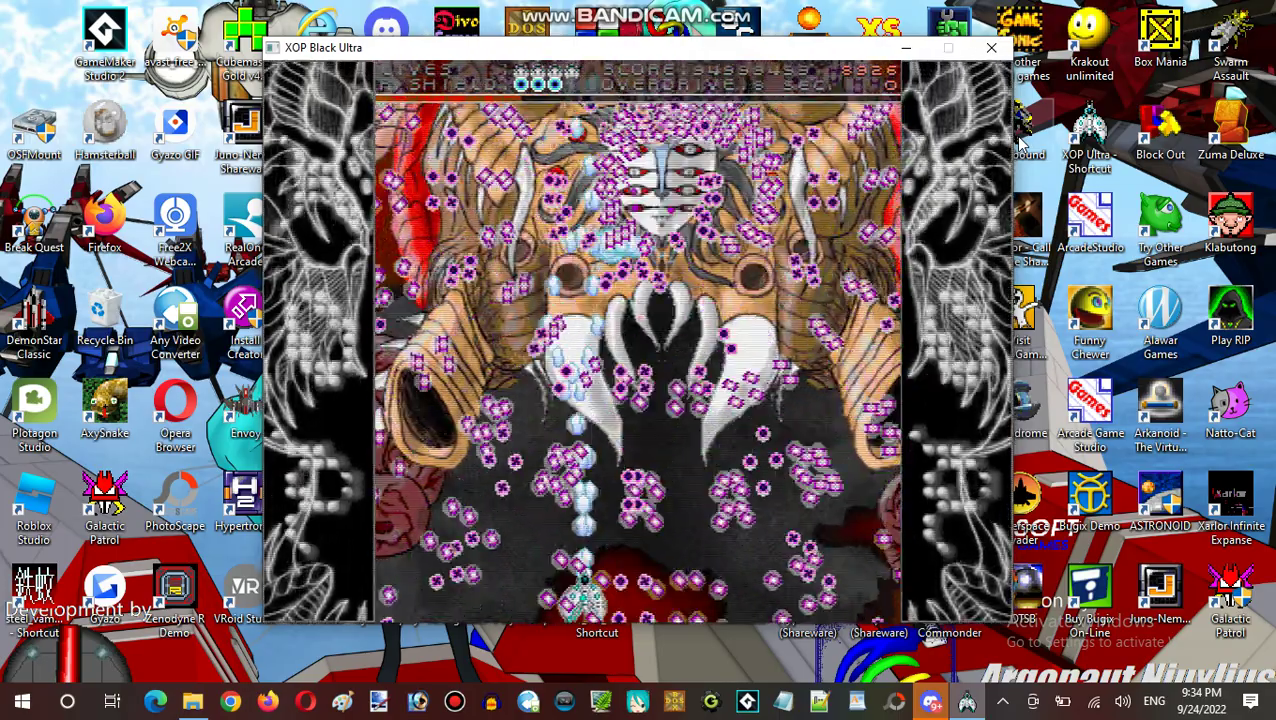
key(Up)
key(Left)
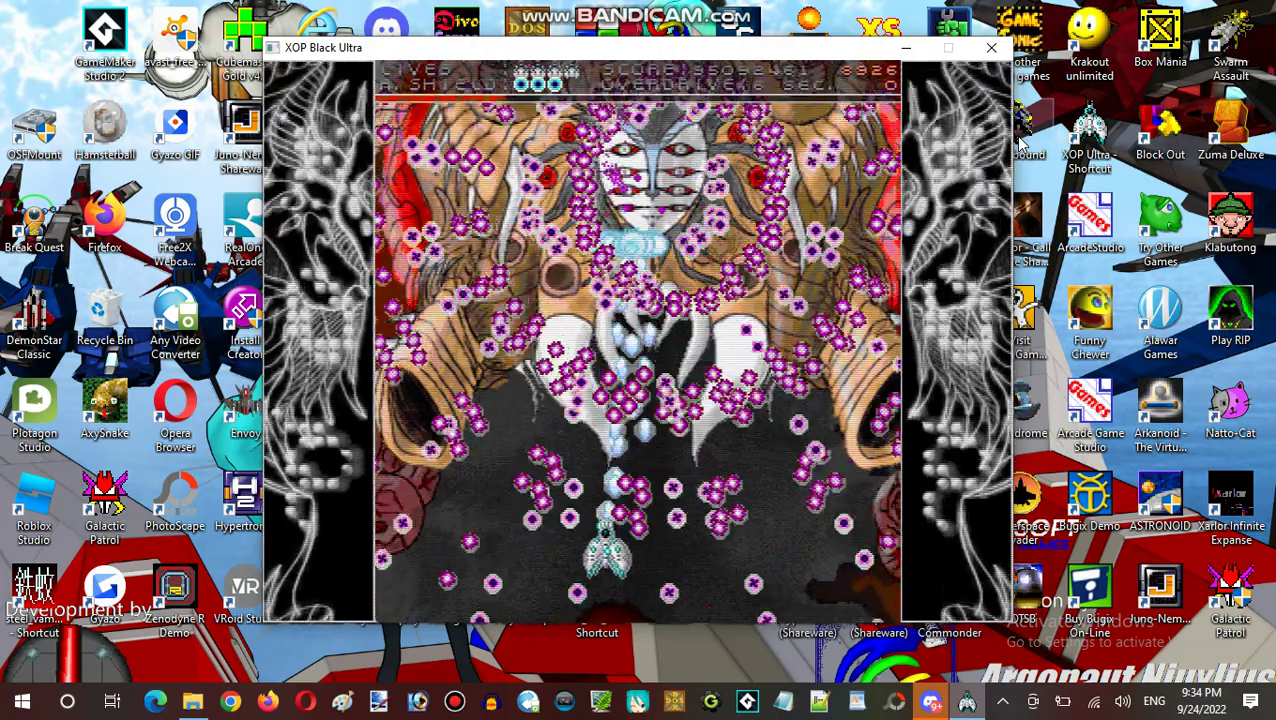
key(Right)
key(Up)
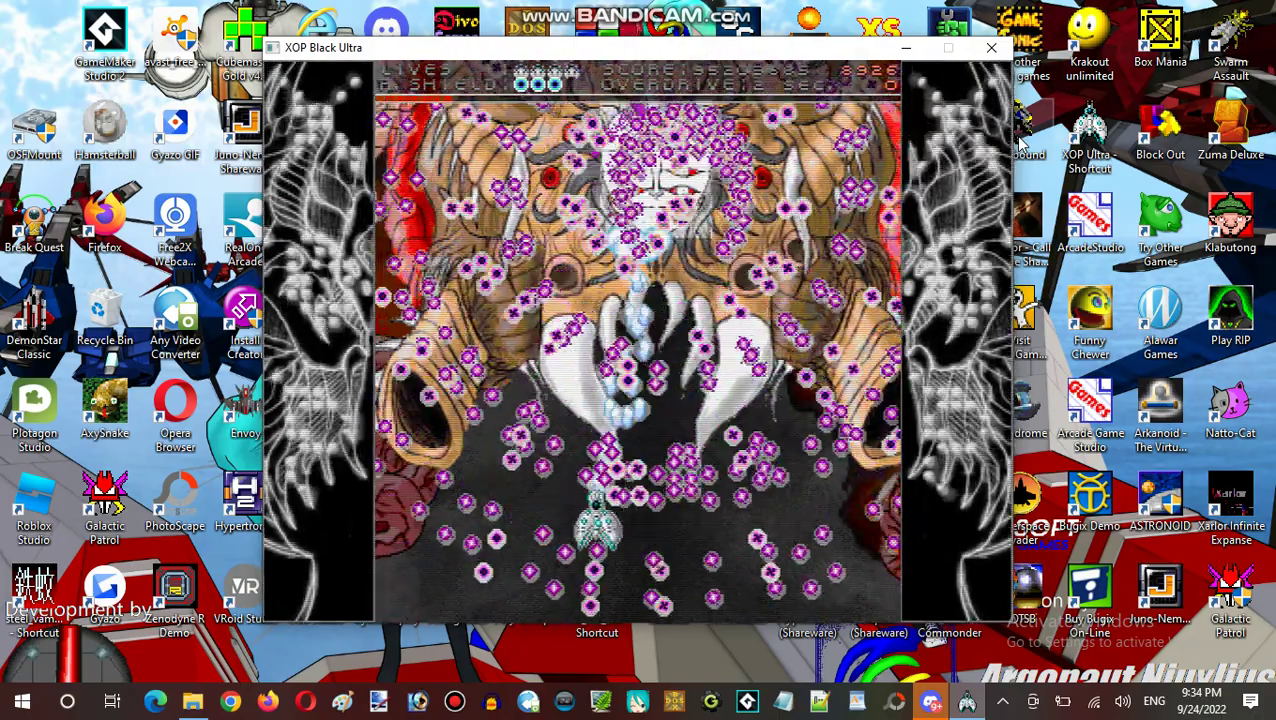
key(Up)
key(Right)
key(Right)
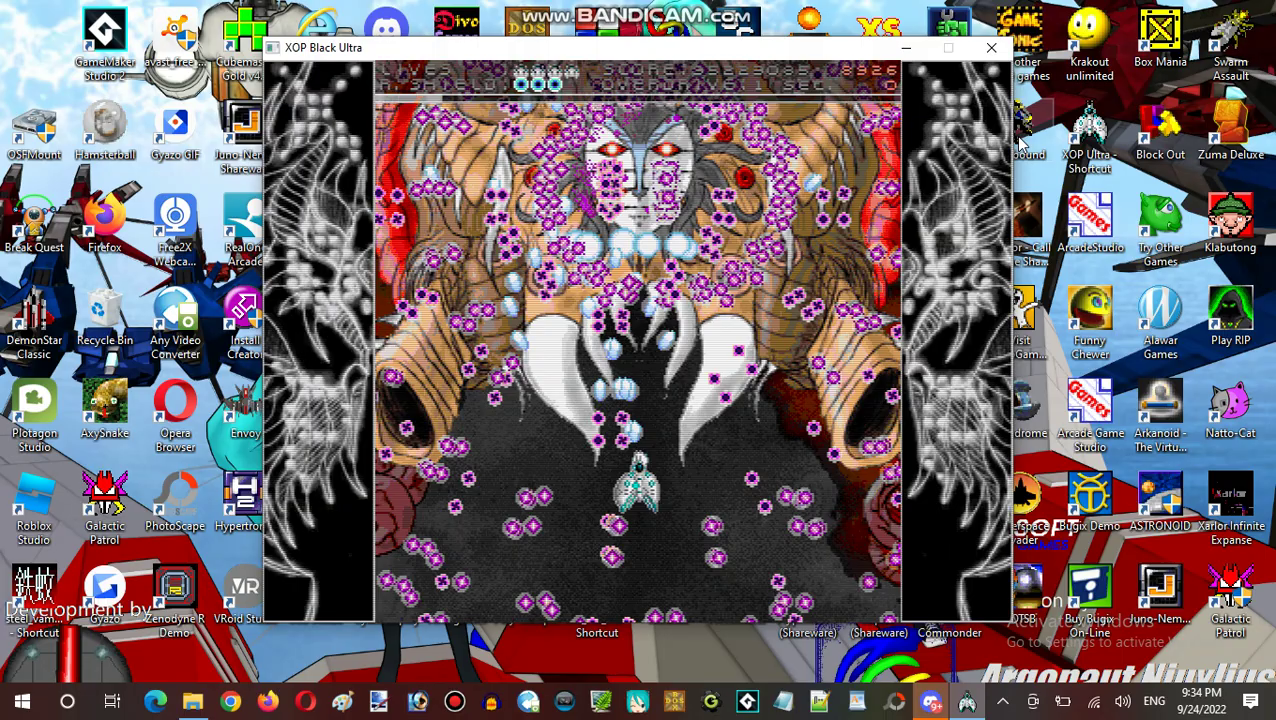
key(Down)
key(Down)
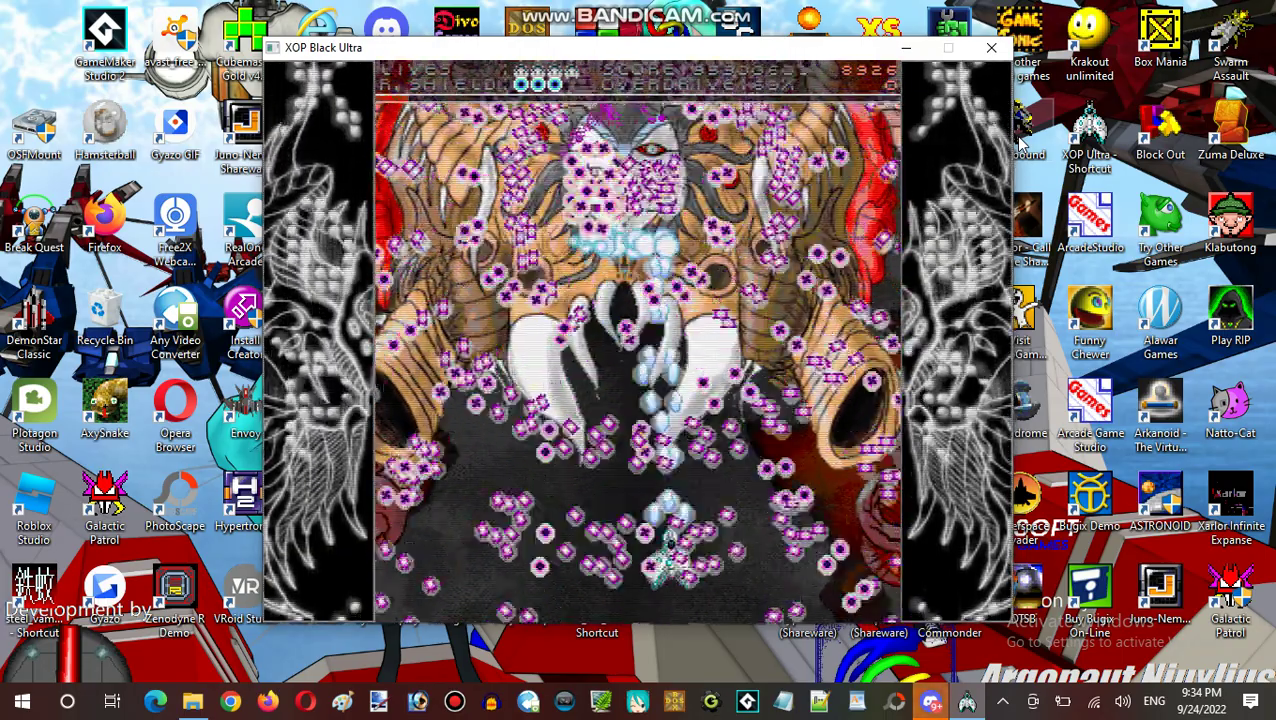
key(Left)
key(Up)
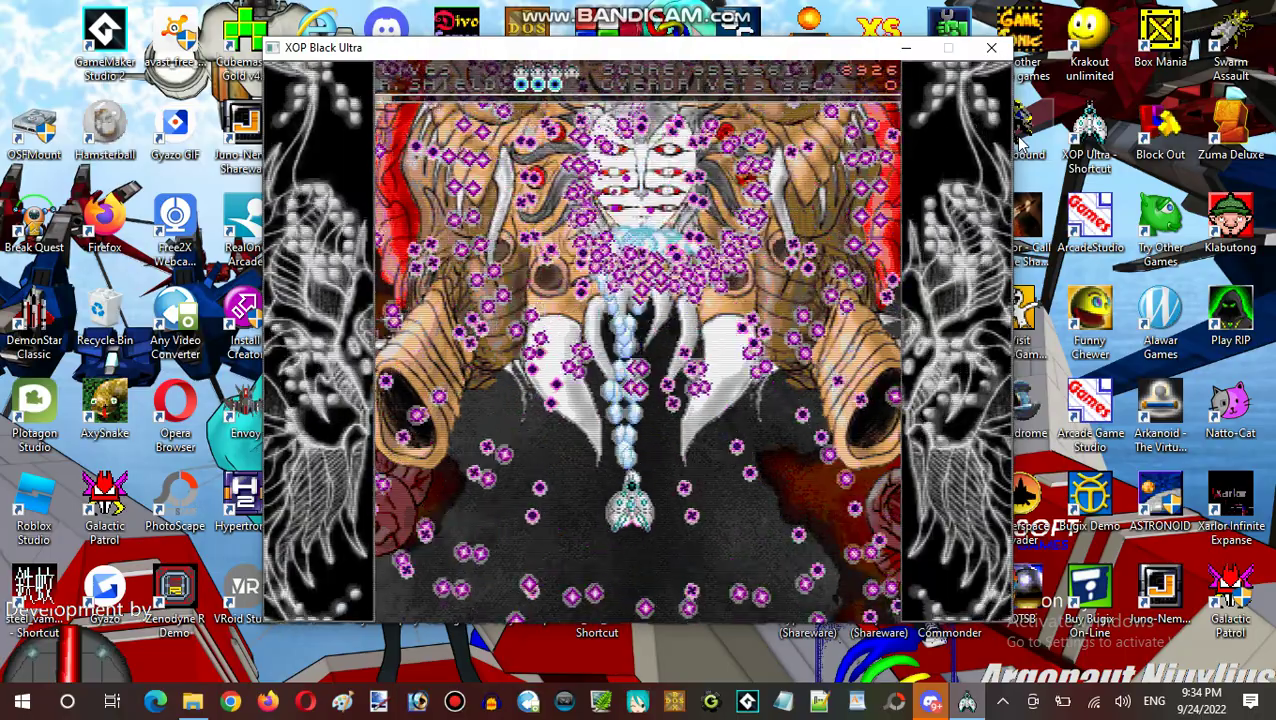
key(Down)
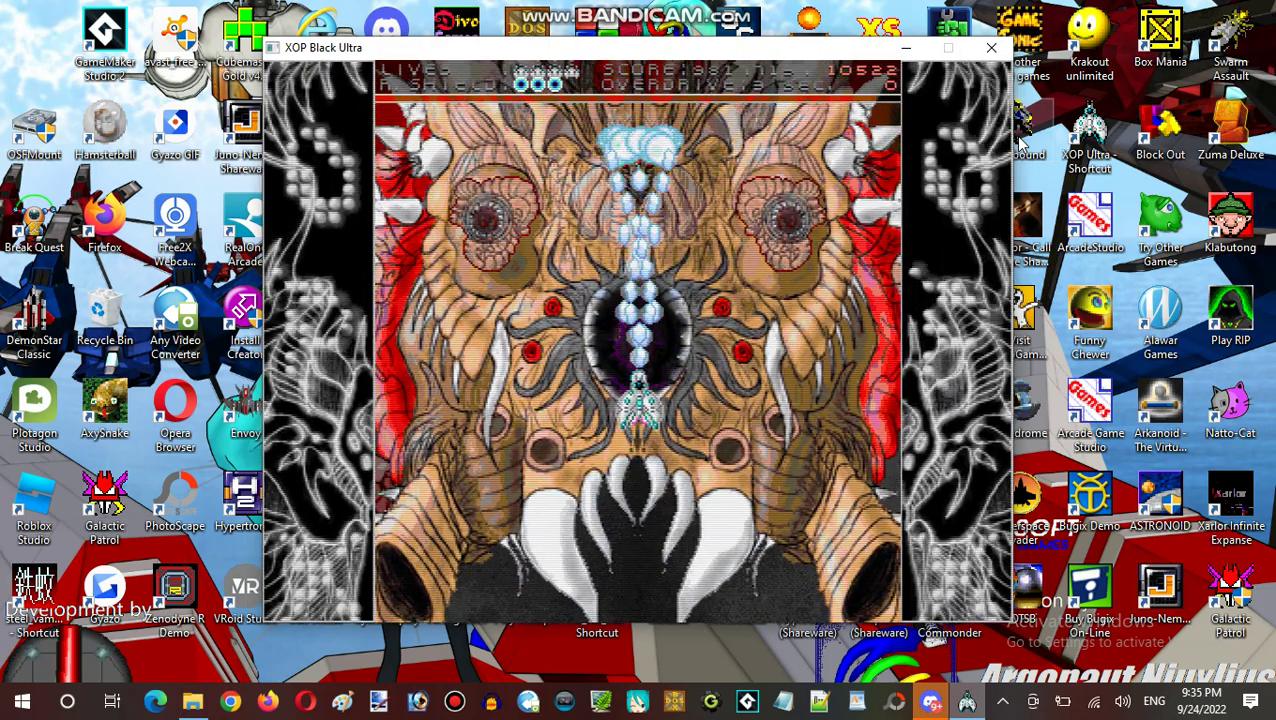
- Dodge bullet rings while firing into the second form's core until both side eyes dim
key(Up)
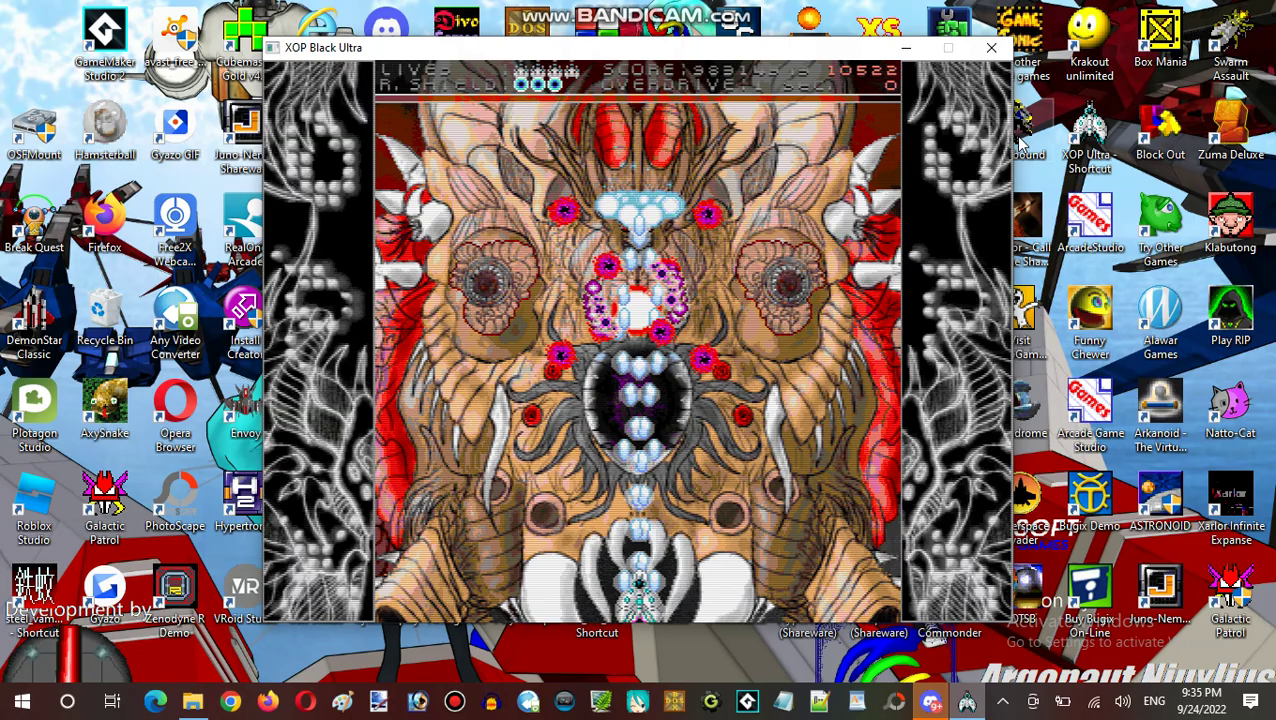
key(Down)
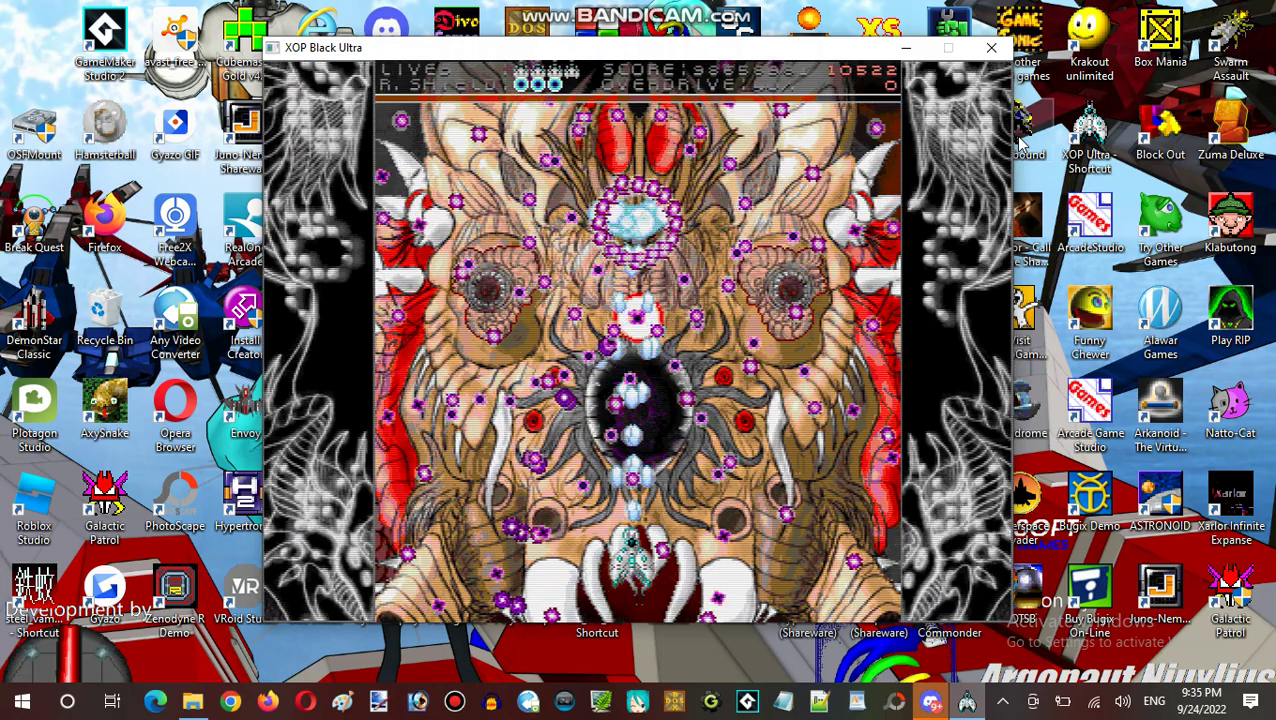
key(Left)
key(Up)
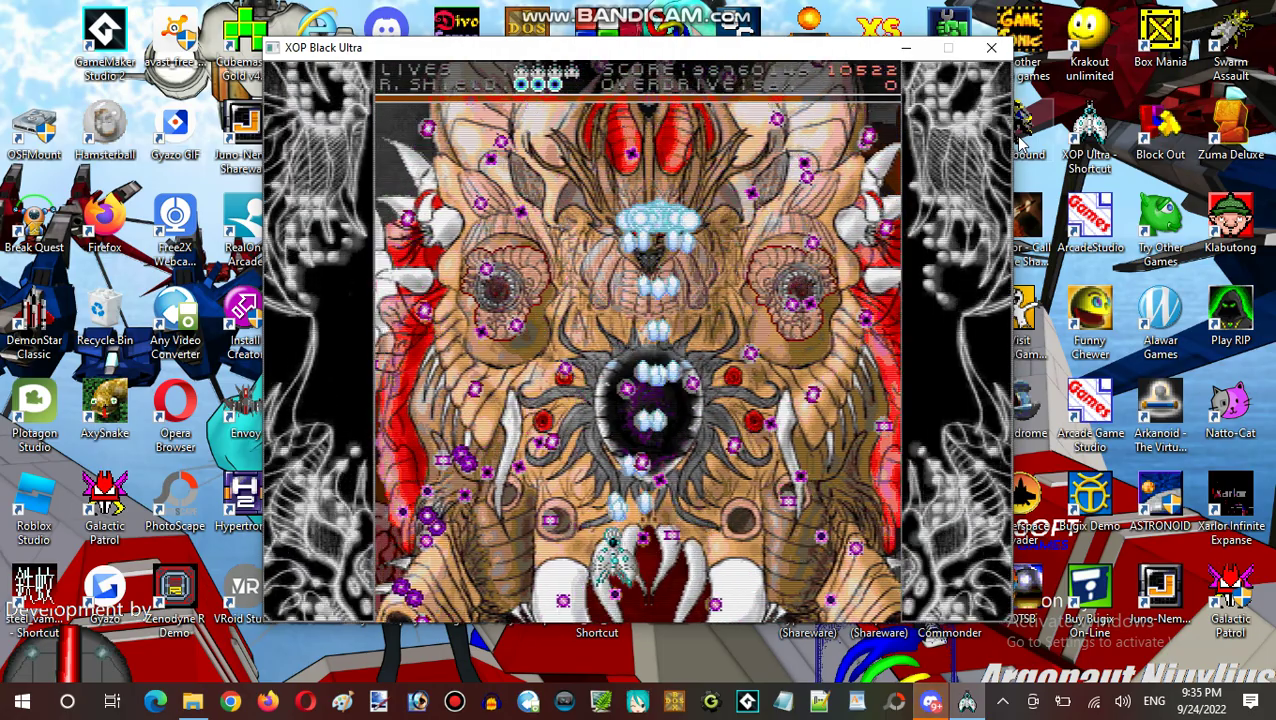
key(Right)
key(Down)
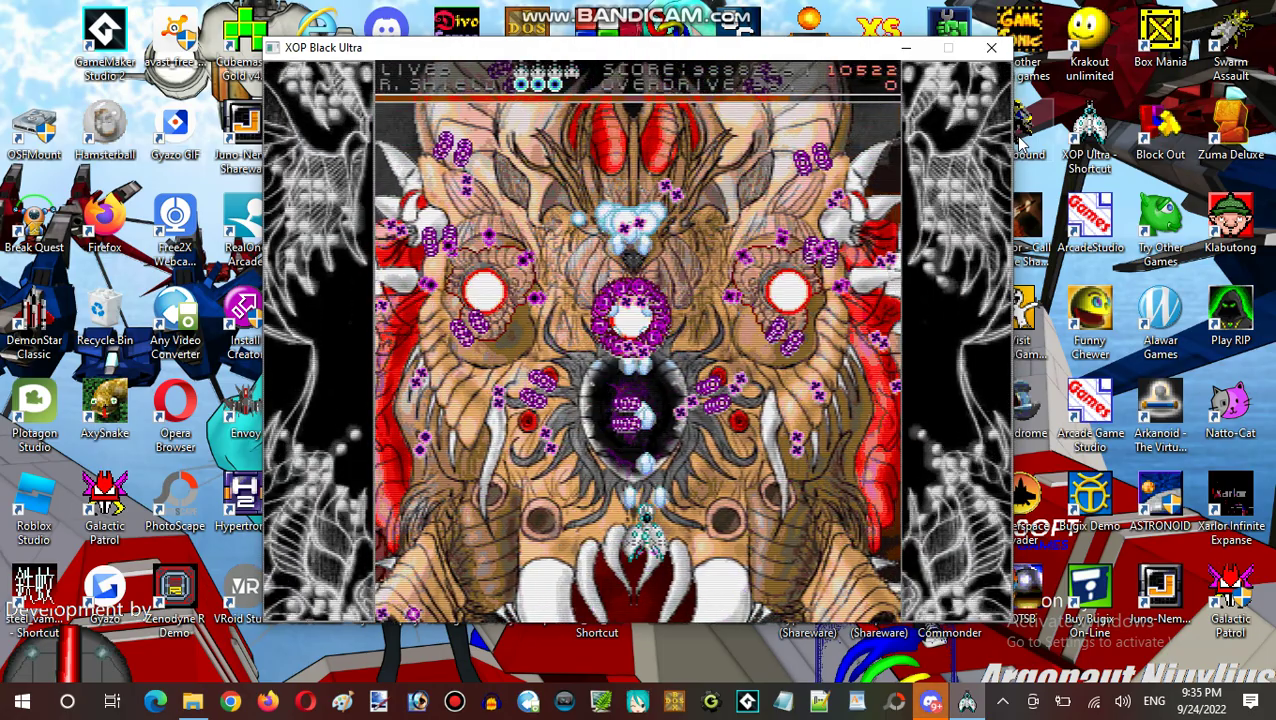
key(Left)
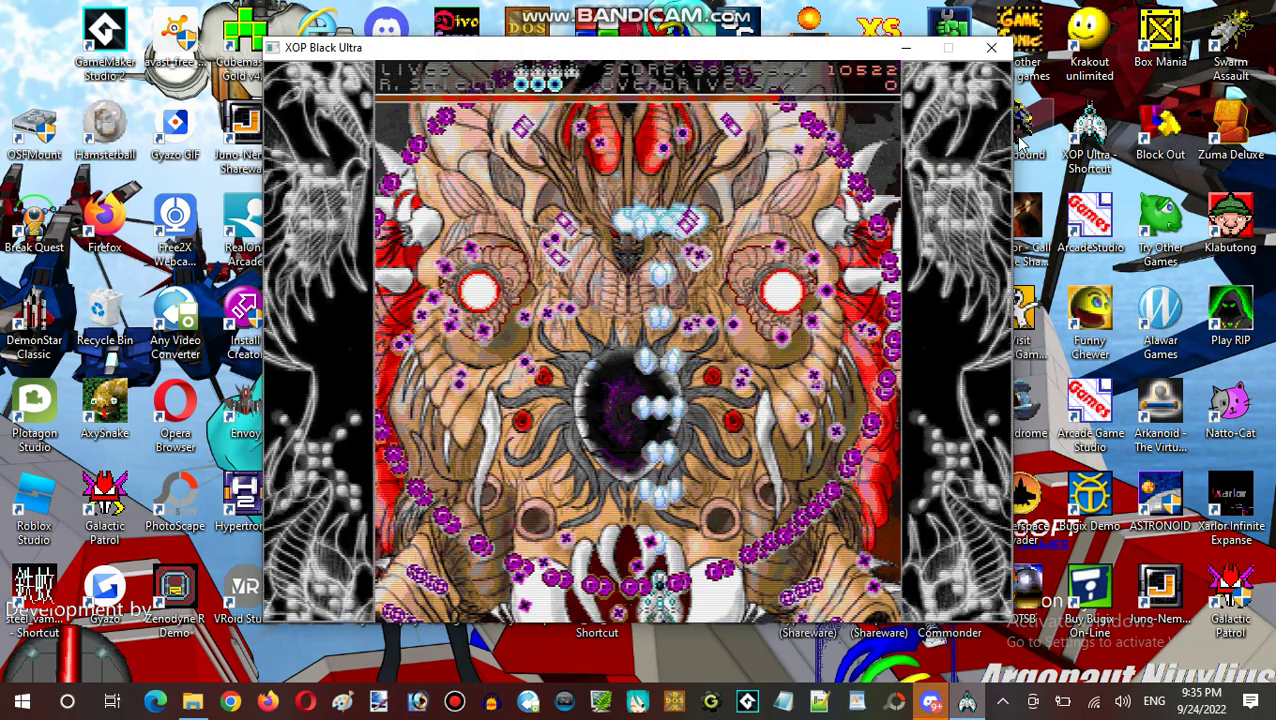
key(Up)
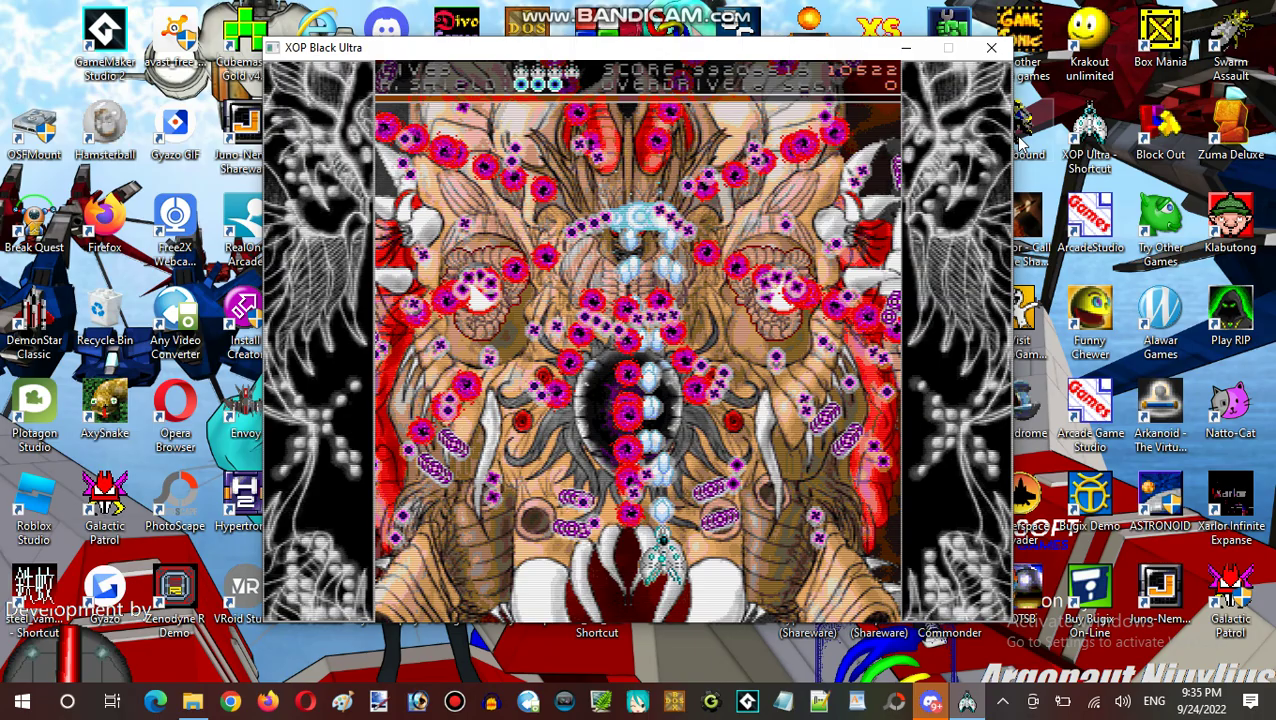
key(Right)
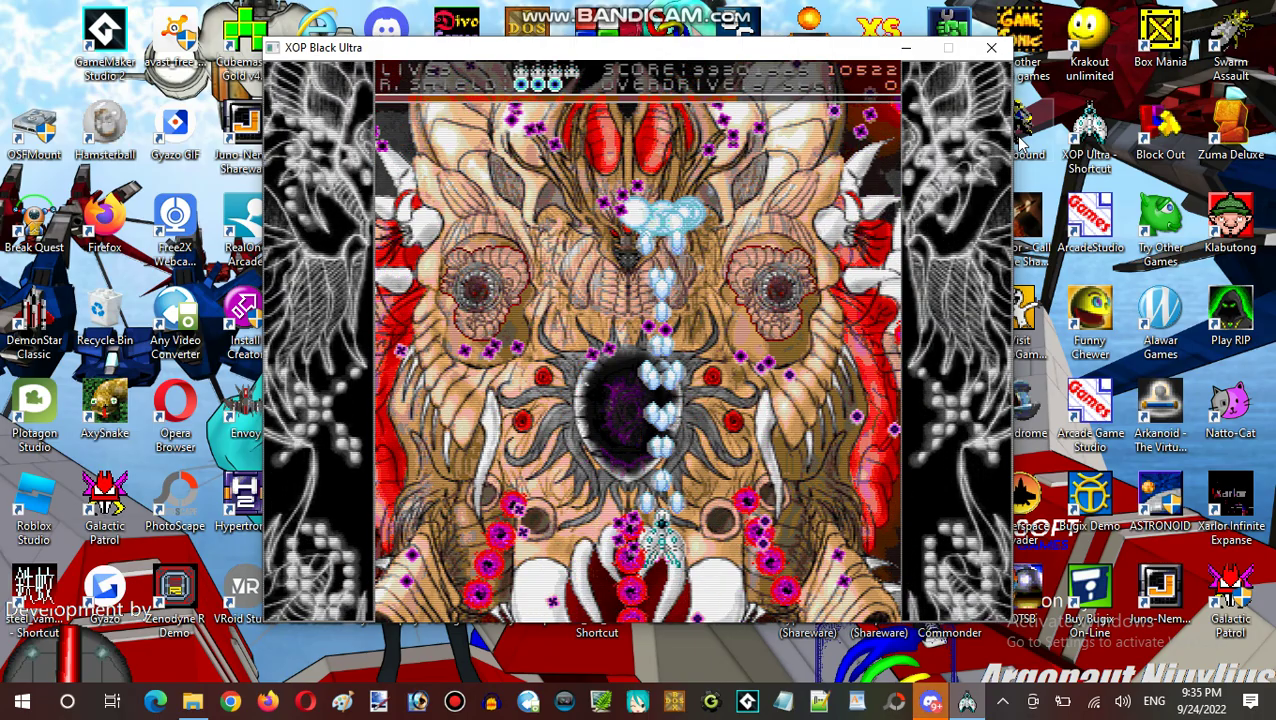
key(Left)
key(Down)
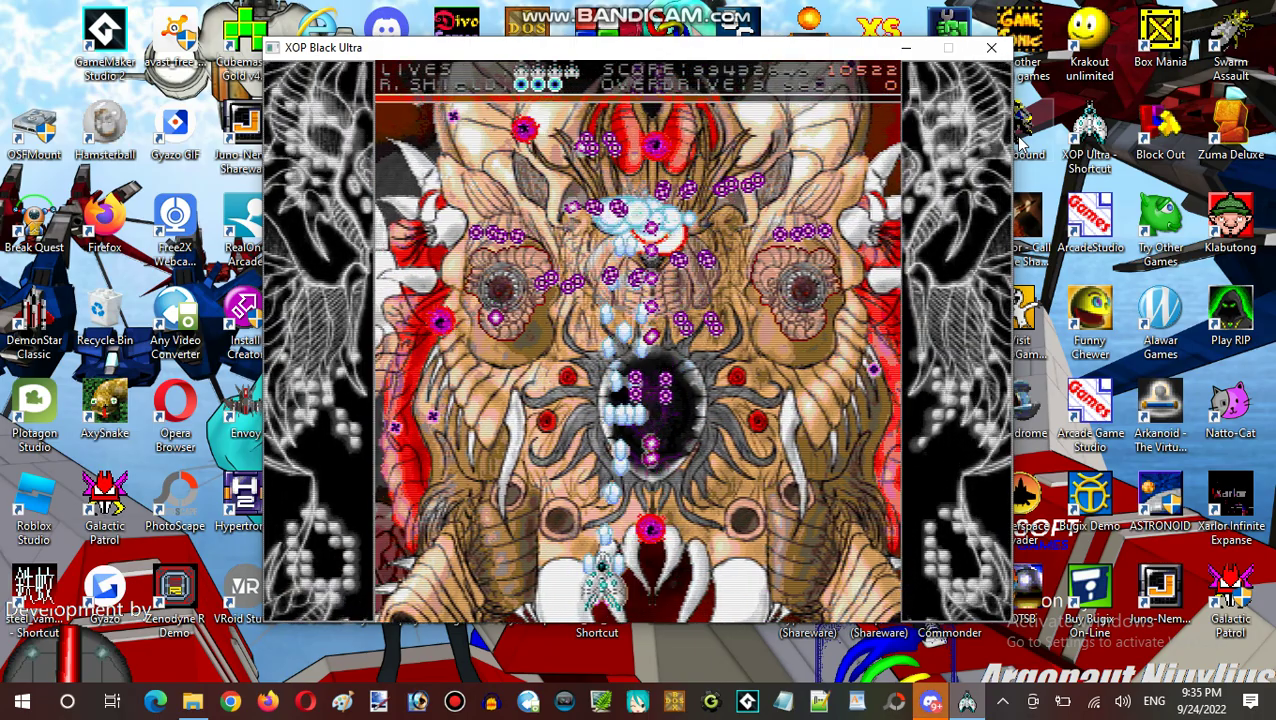
key(Up)
key(Right)
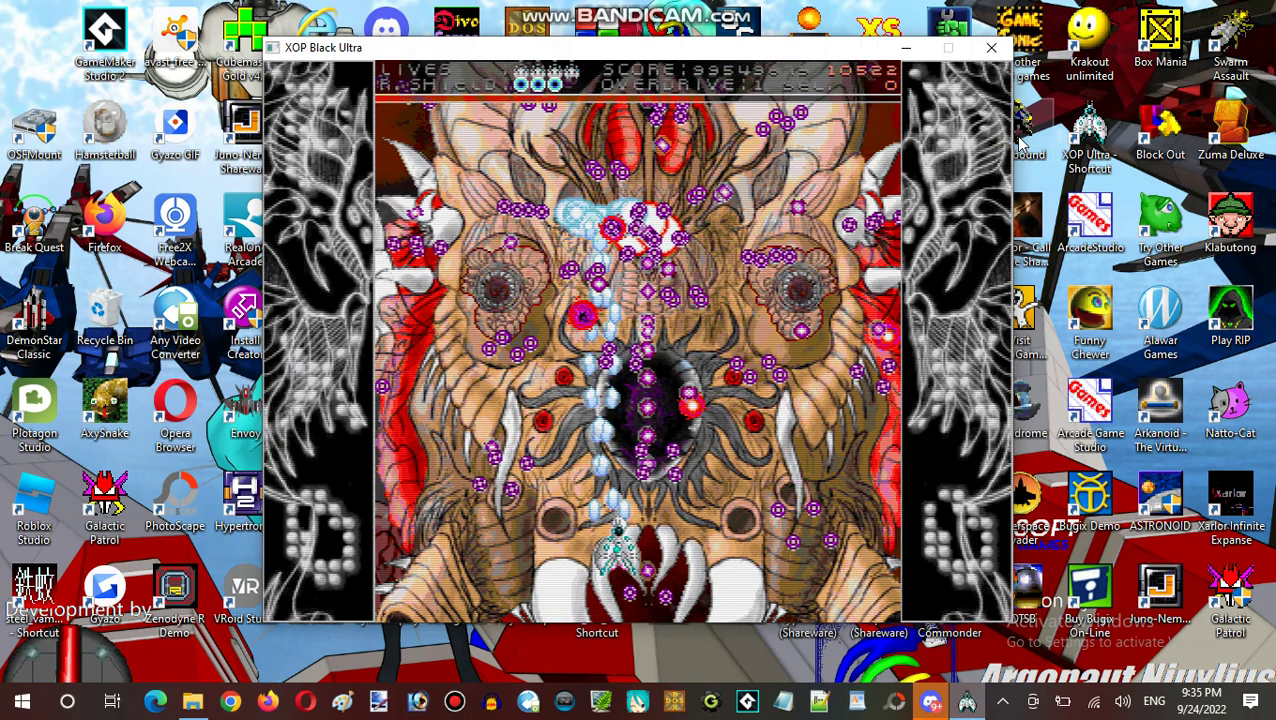
key(Left)
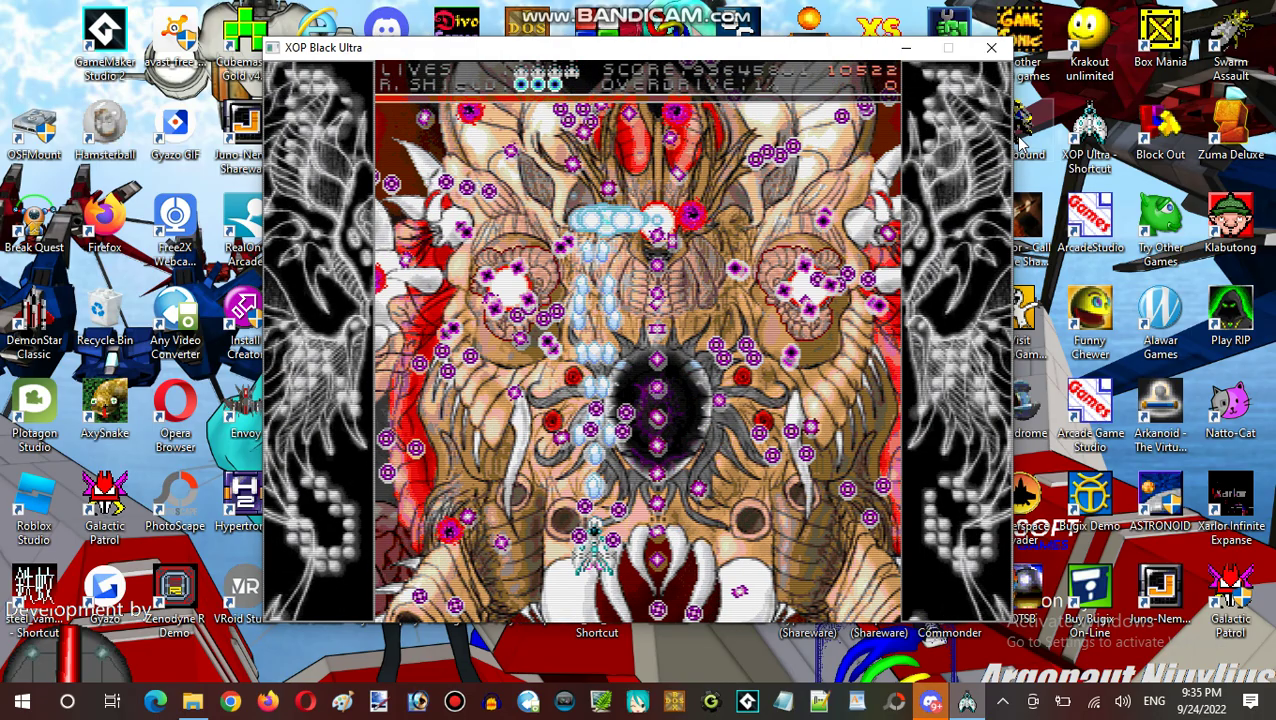
- Keep attacking until the final boss is destroyed and the ending credits roll
key(Right)
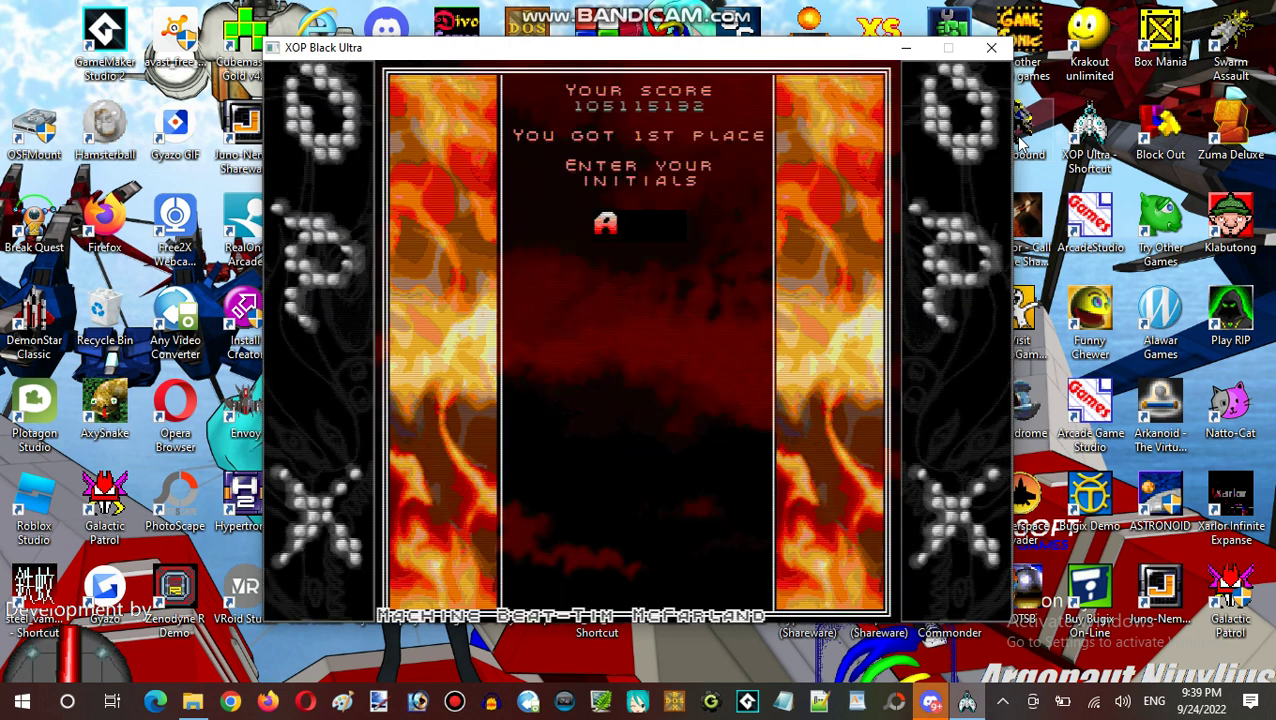
text(xo)
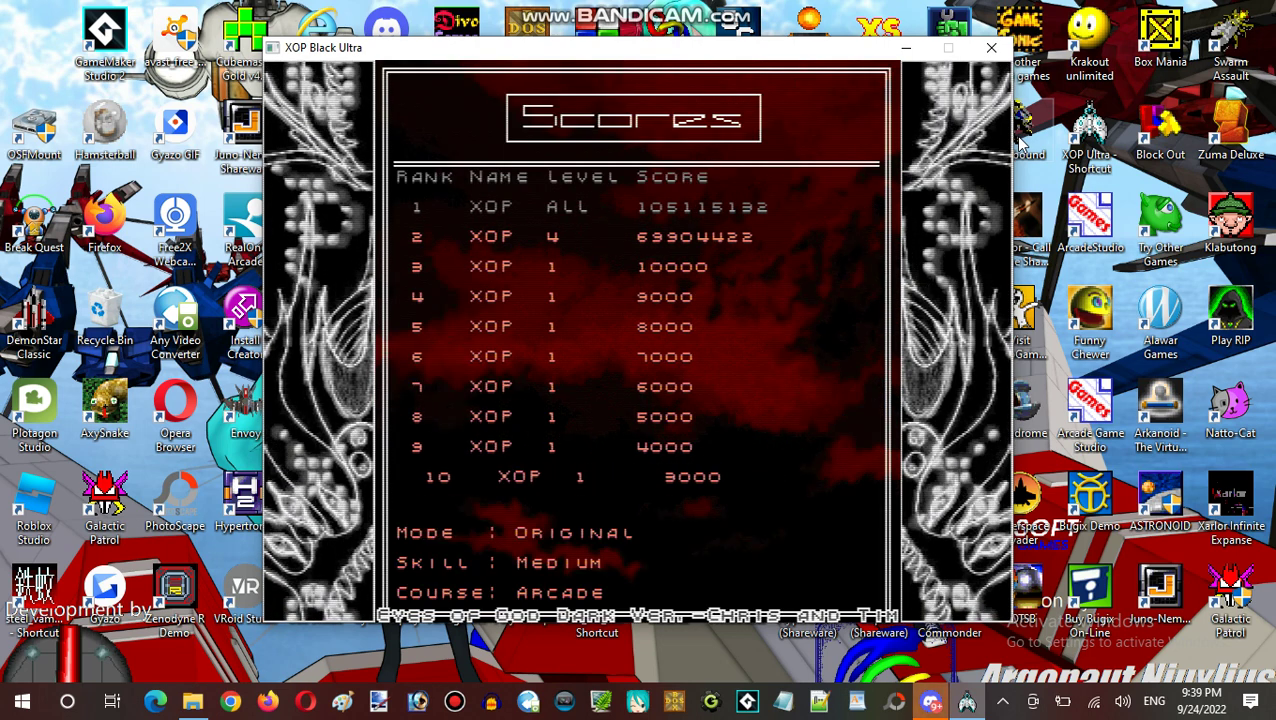
- Leave the scores table and pick QUIT on the title menu to close the game
key(Escape)
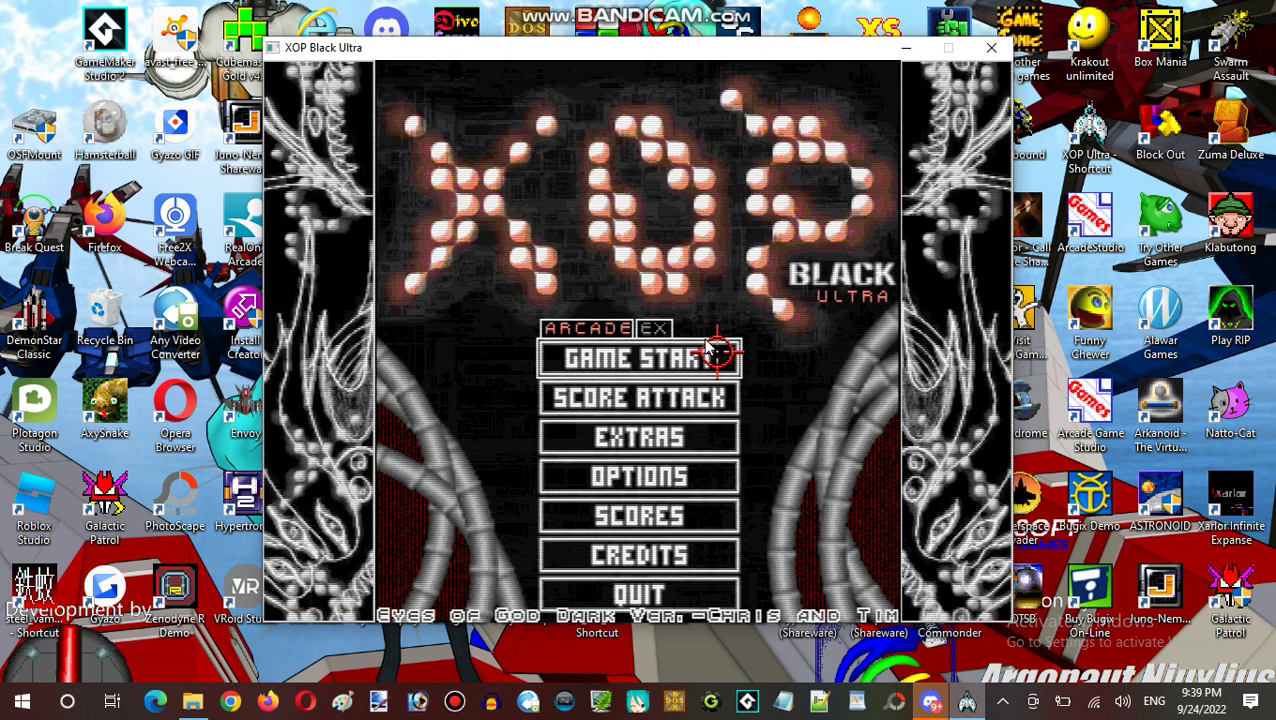
key(Up)
key(Return)
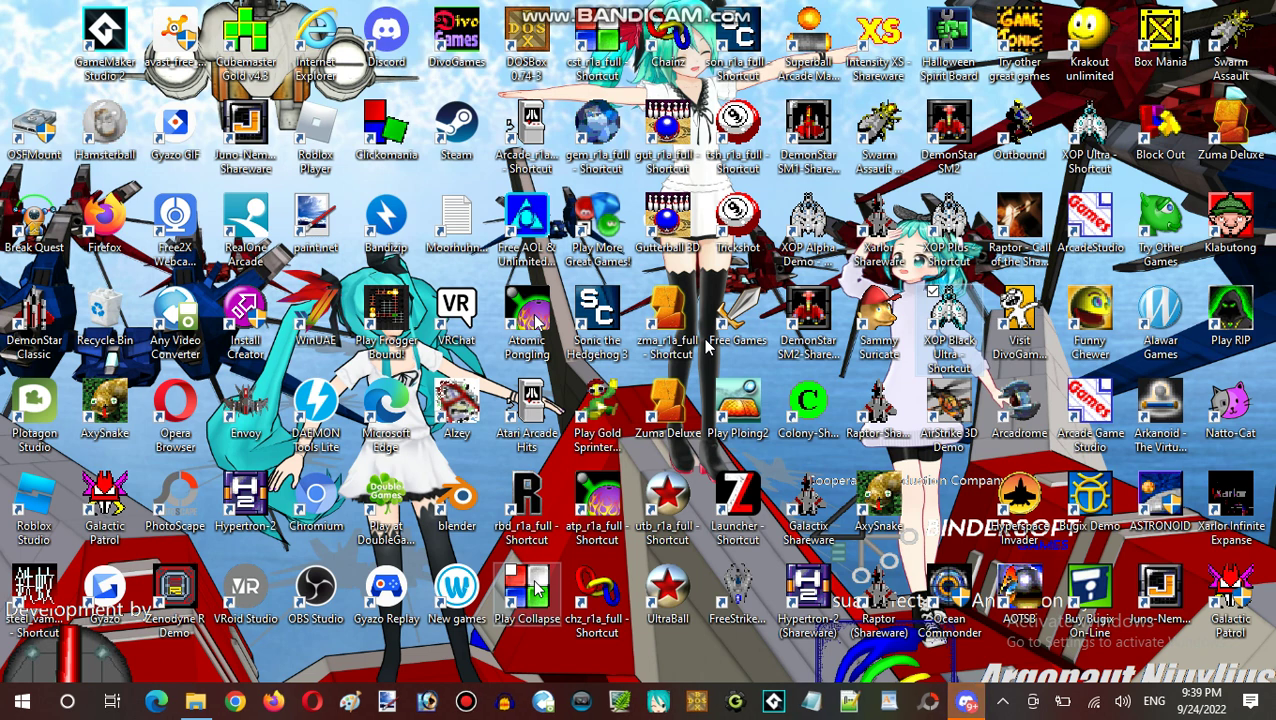